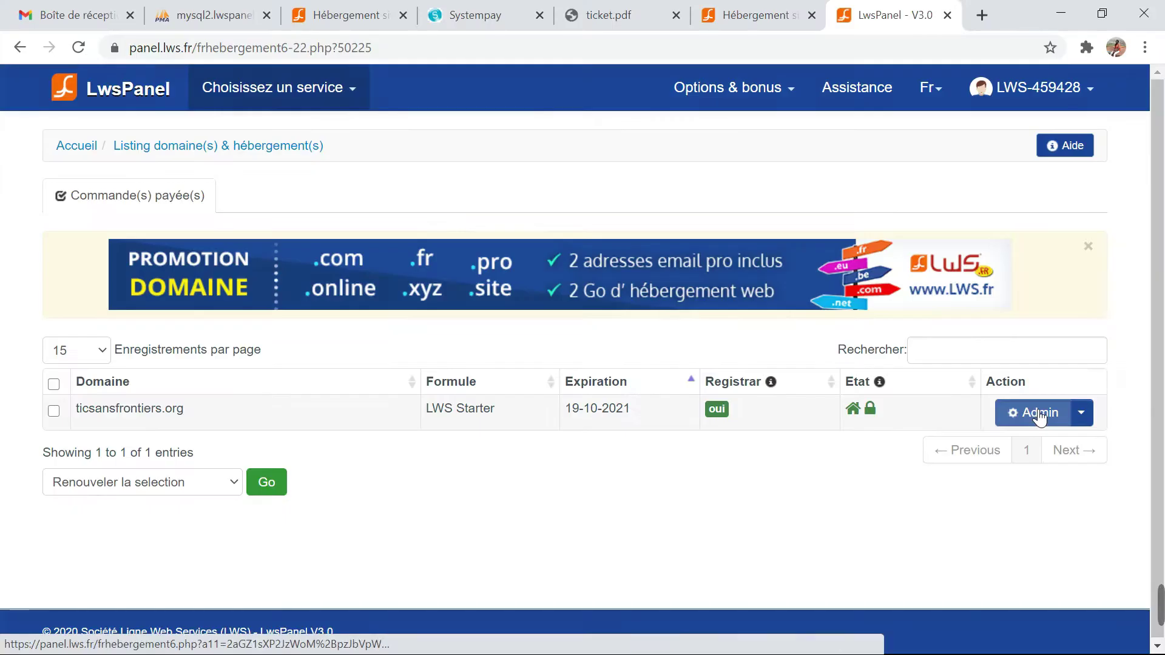
# - Open the administration of the ticsansfrontiers.org hosting and launch its Lws auto-install application installer
pyautogui.click(1040, 416)
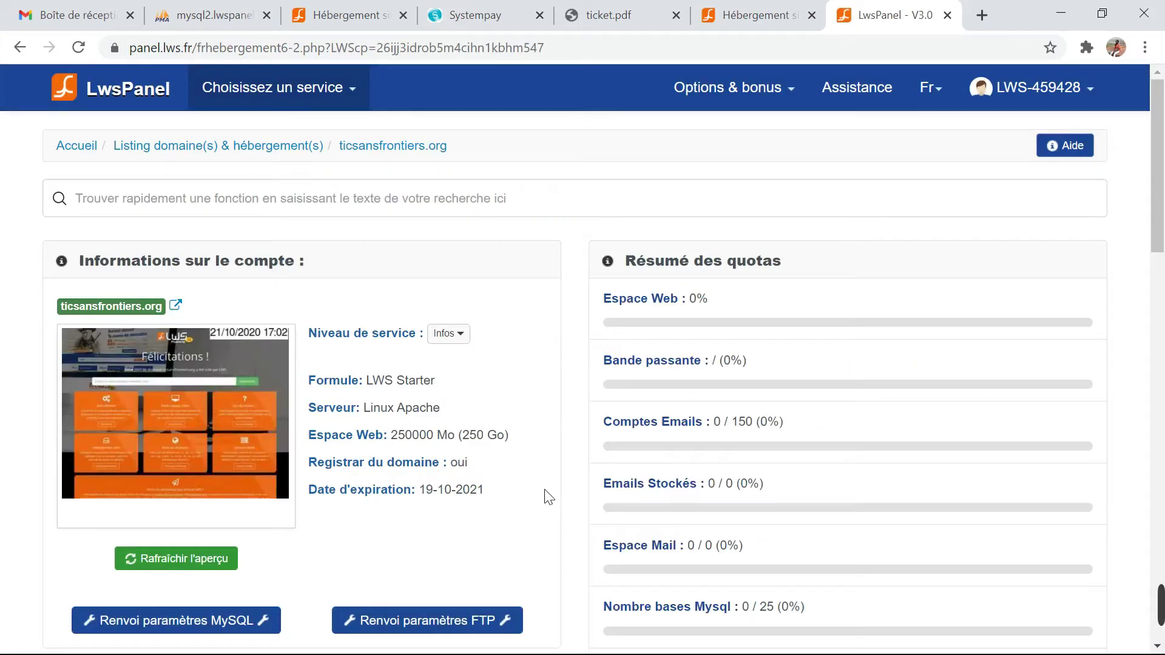
pyautogui.scroll(-10, 548, 496)
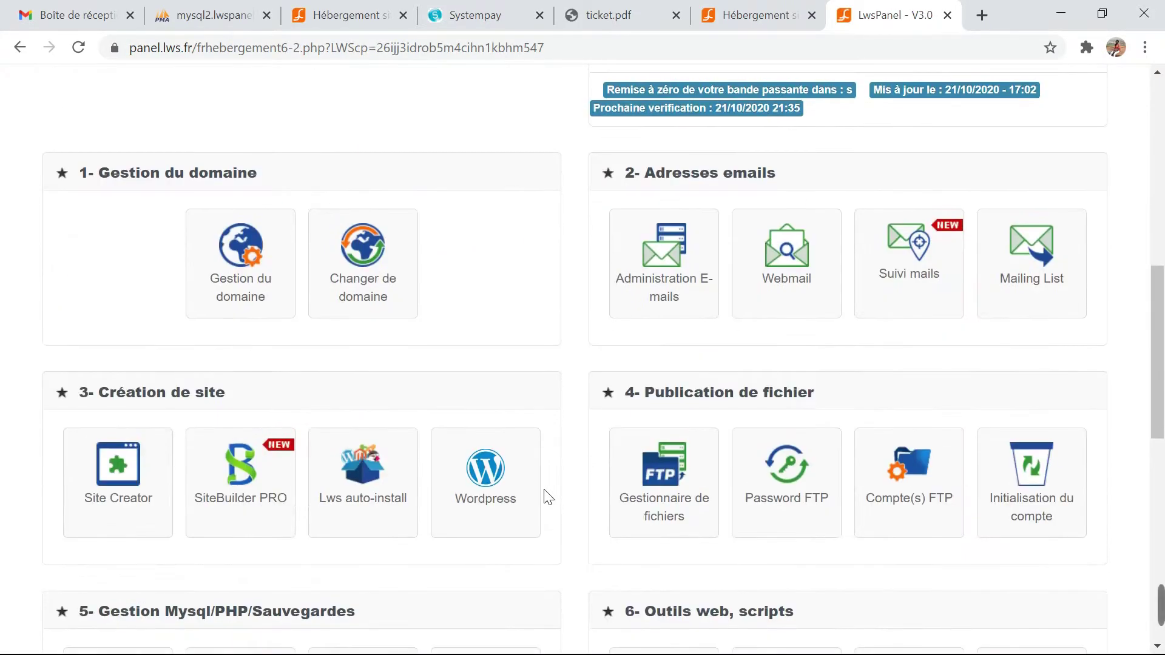
pyautogui.scroll(-3, 567, 472)
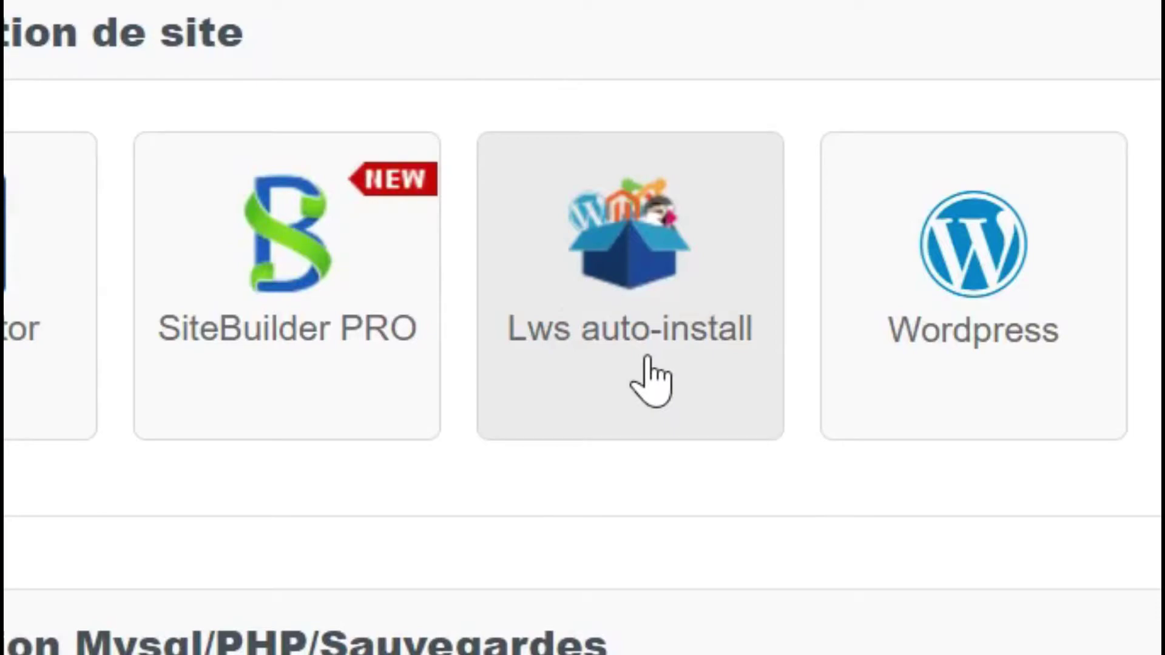
pyautogui.click(644, 363)
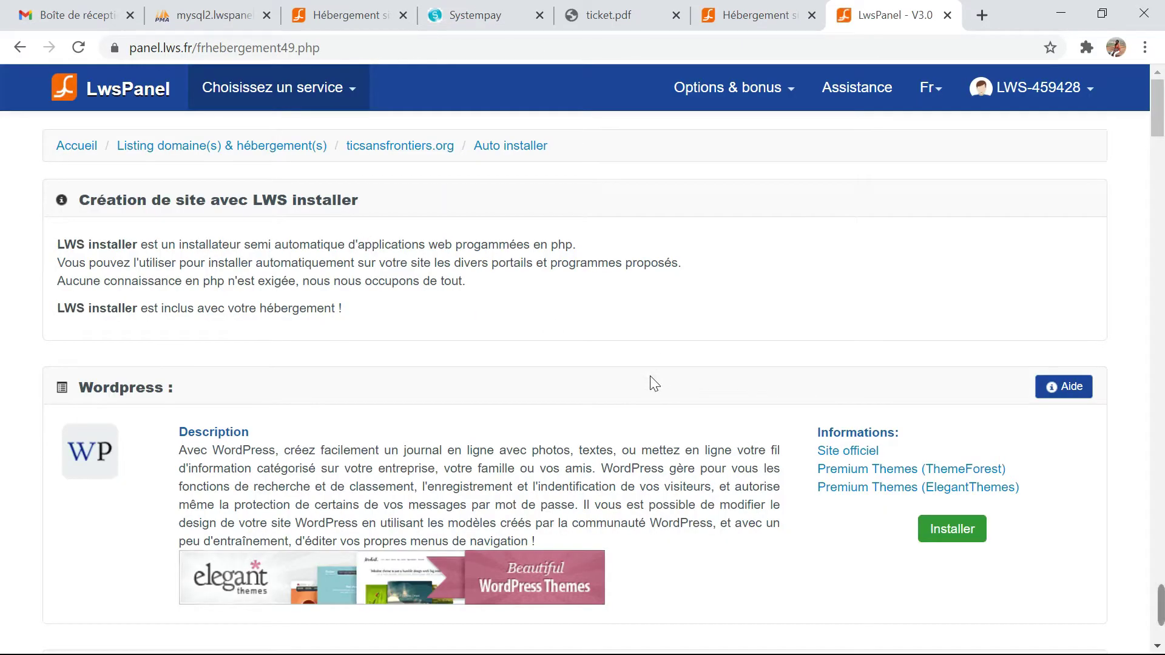
# - Look through the whole catalogue of applications offered by LWS installer, from the Wordpress packages to Coppermine
pyautogui.scroll(-10, 654, 383)
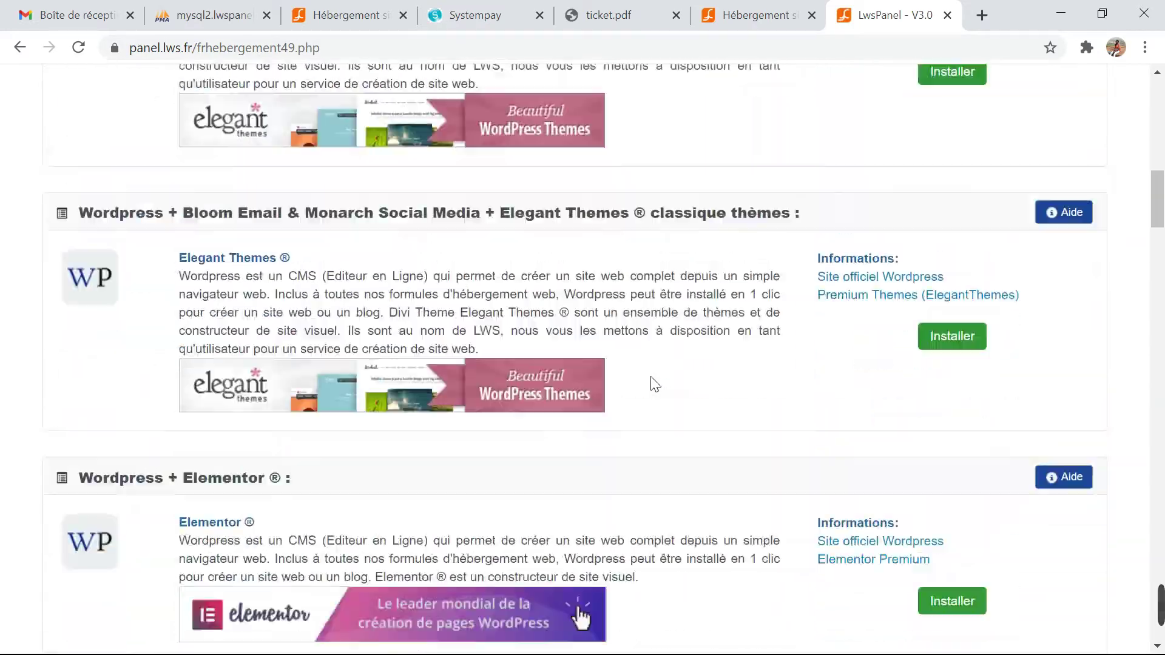
pyautogui.scroll(-15, 654, 383)
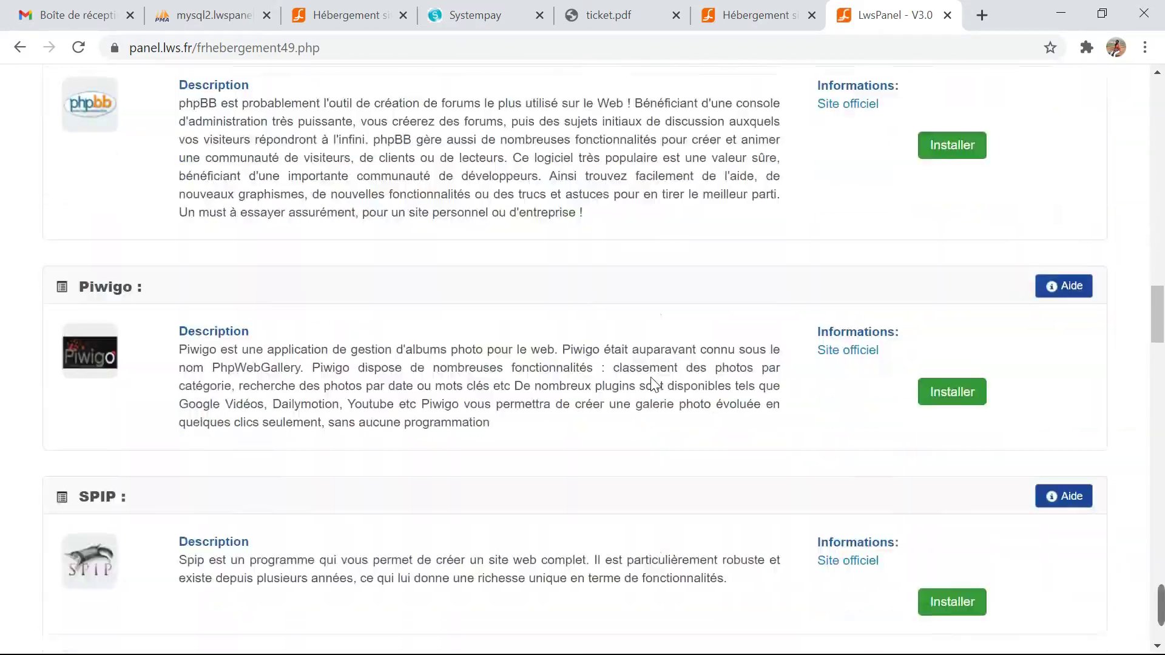
pyautogui.scroll(-15, 652, 379)
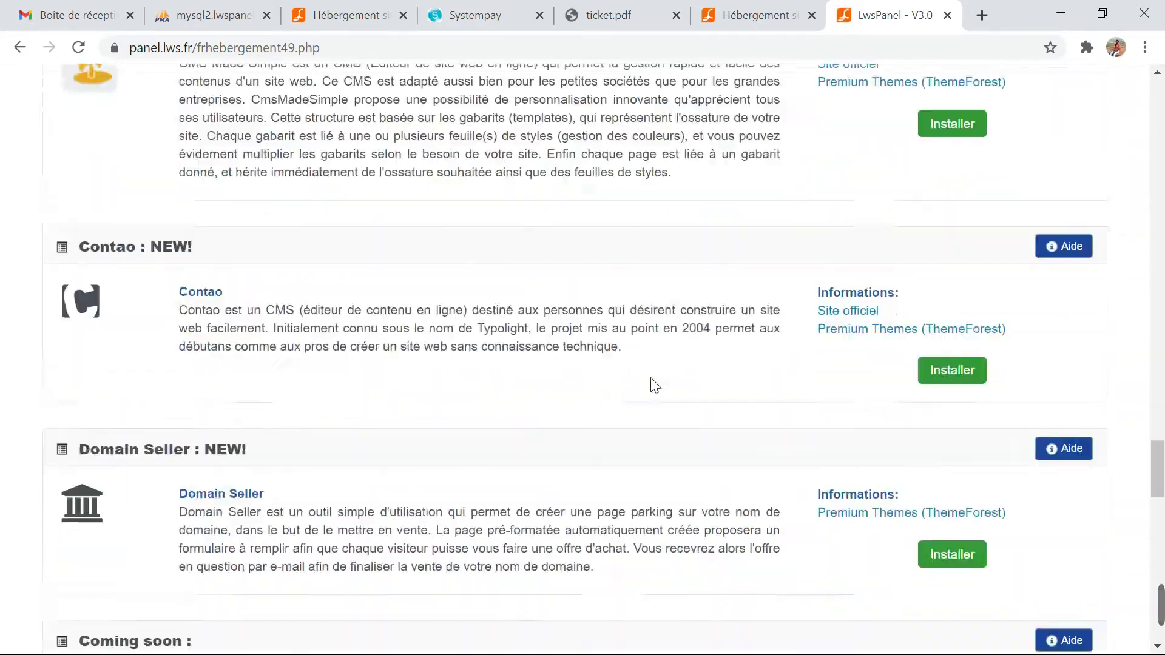
pyautogui.scroll(20, 656, 385)
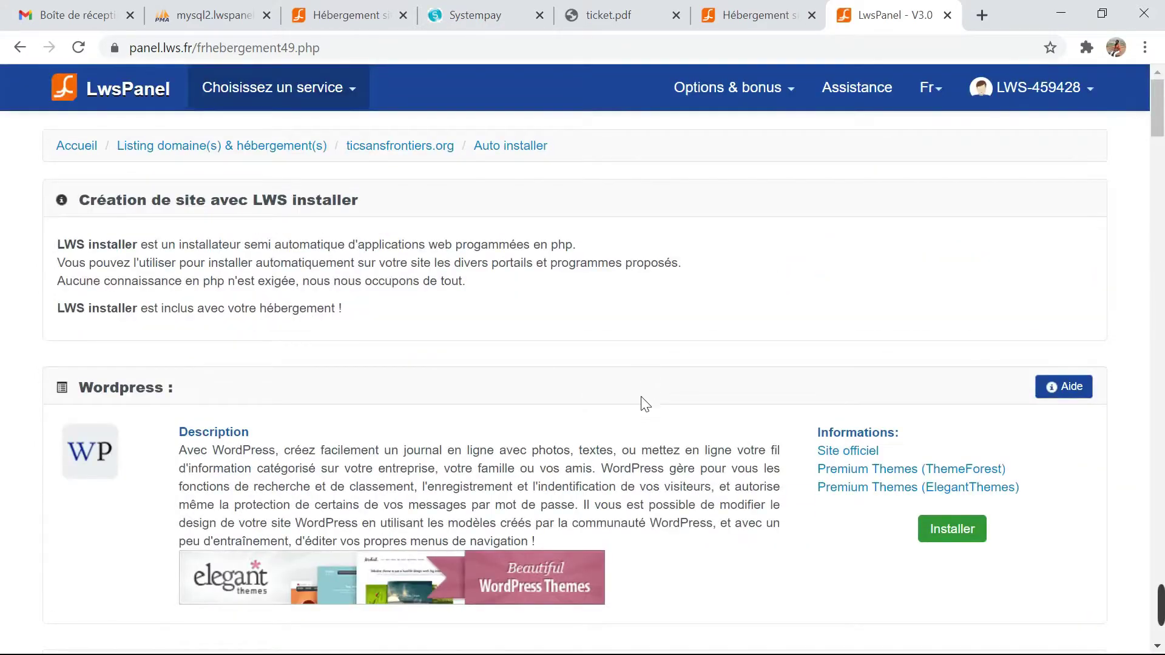
pyautogui.scroll(-3, 645, 403)
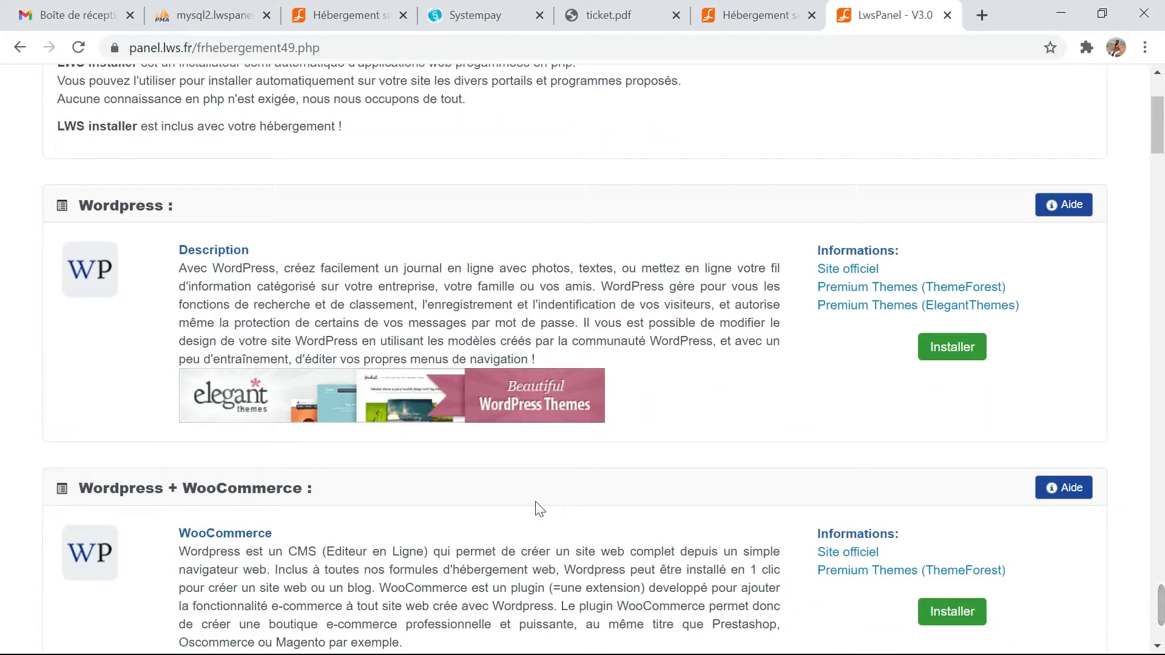
pyautogui.scroll(-7, 364, 519)
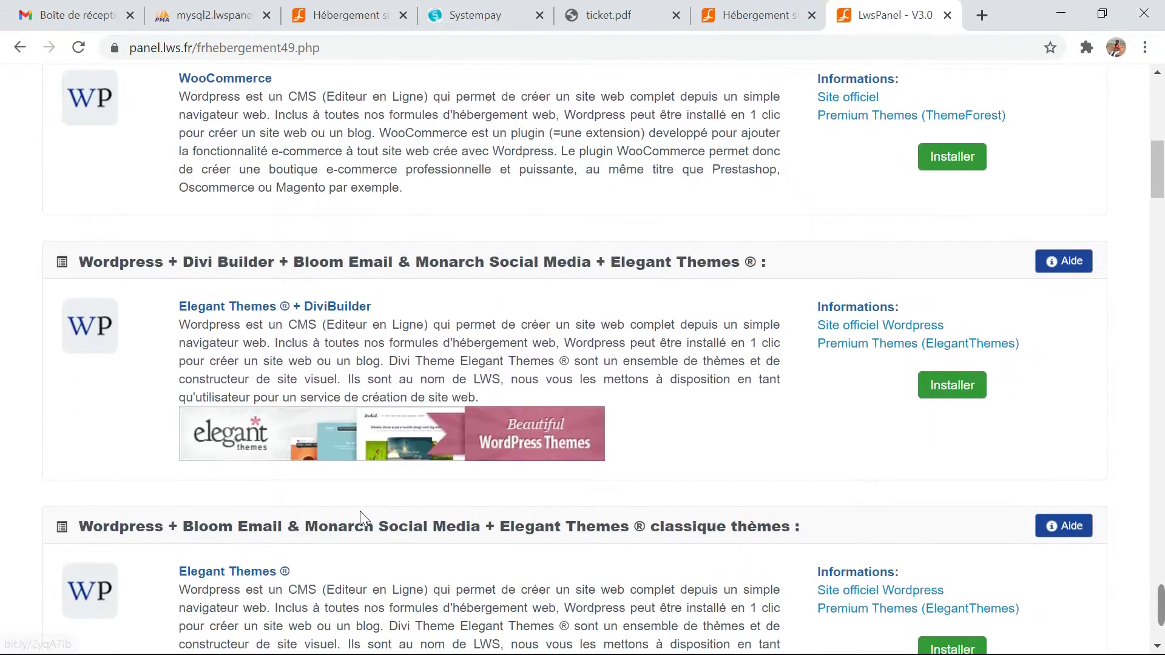
pyautogui.scroll(-6, 360, 518)
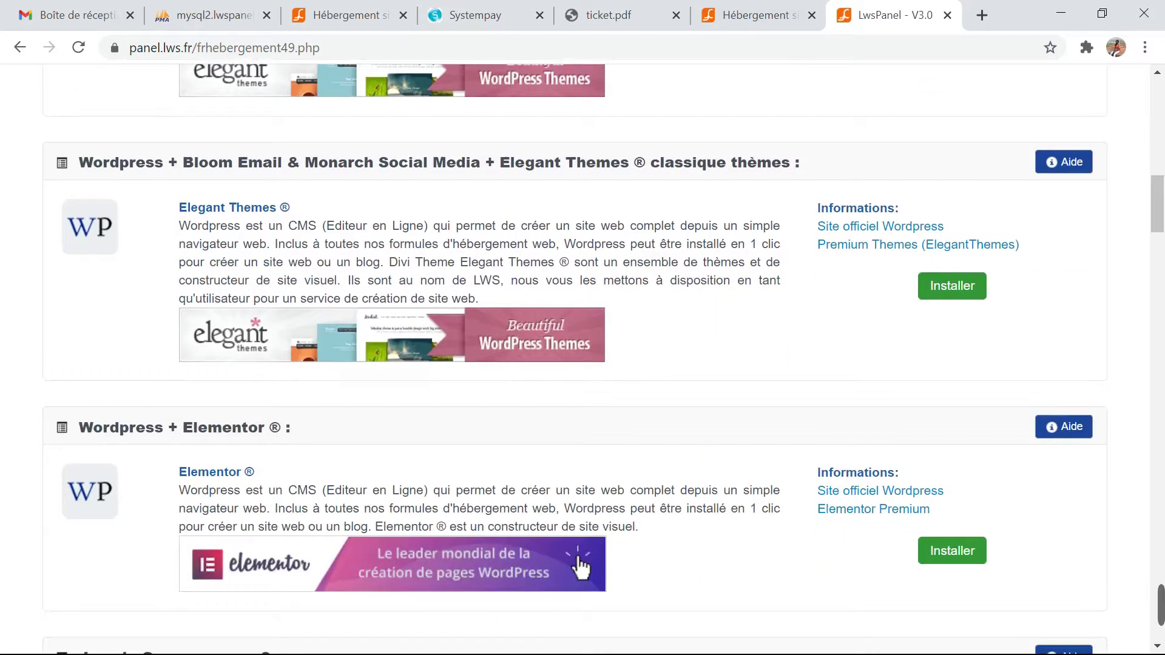
pyautogui.scroll(-7, 362, 518)
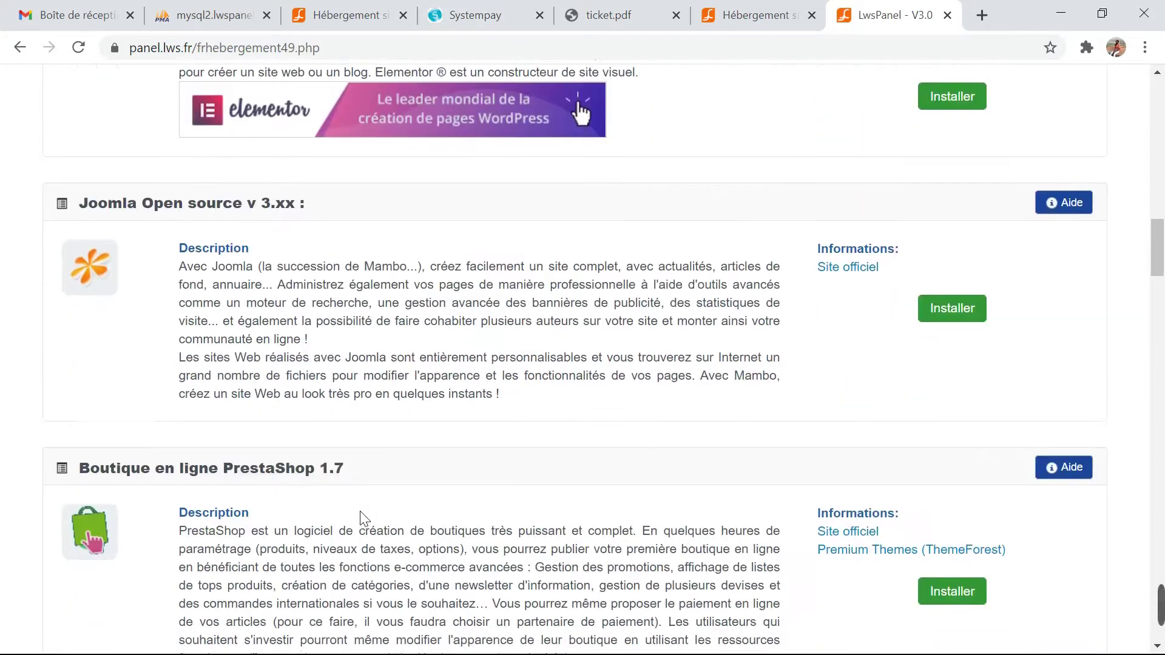
pyautogui.scroll(-6, 362, 518)
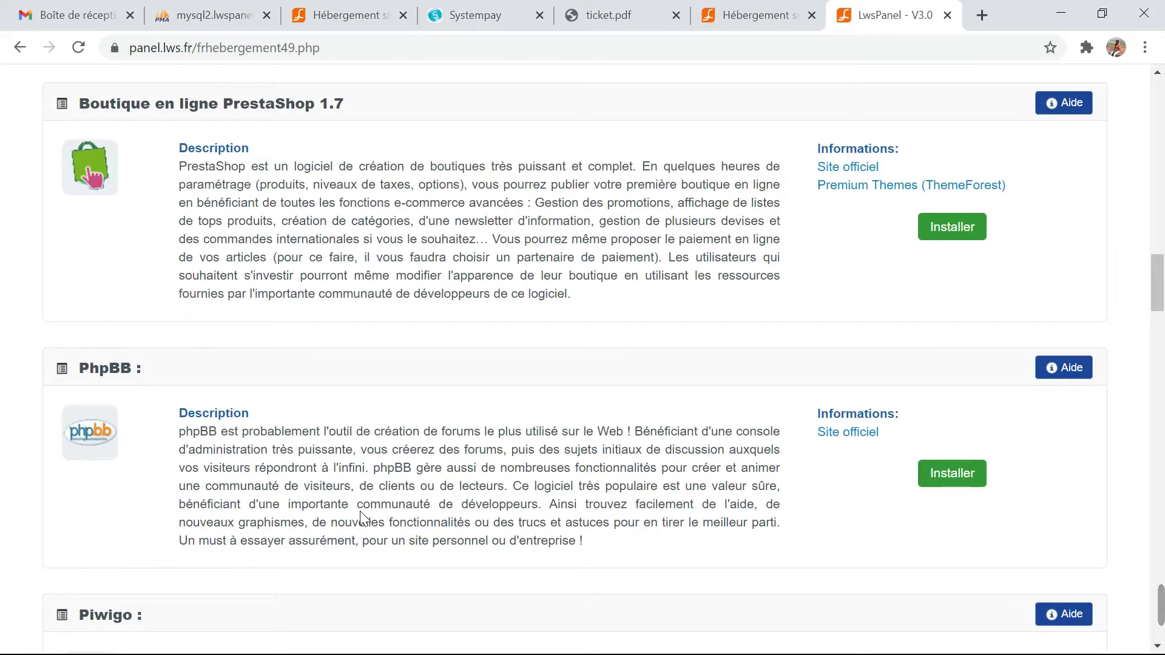
pyautogui.scroll(-12, 362, 519)
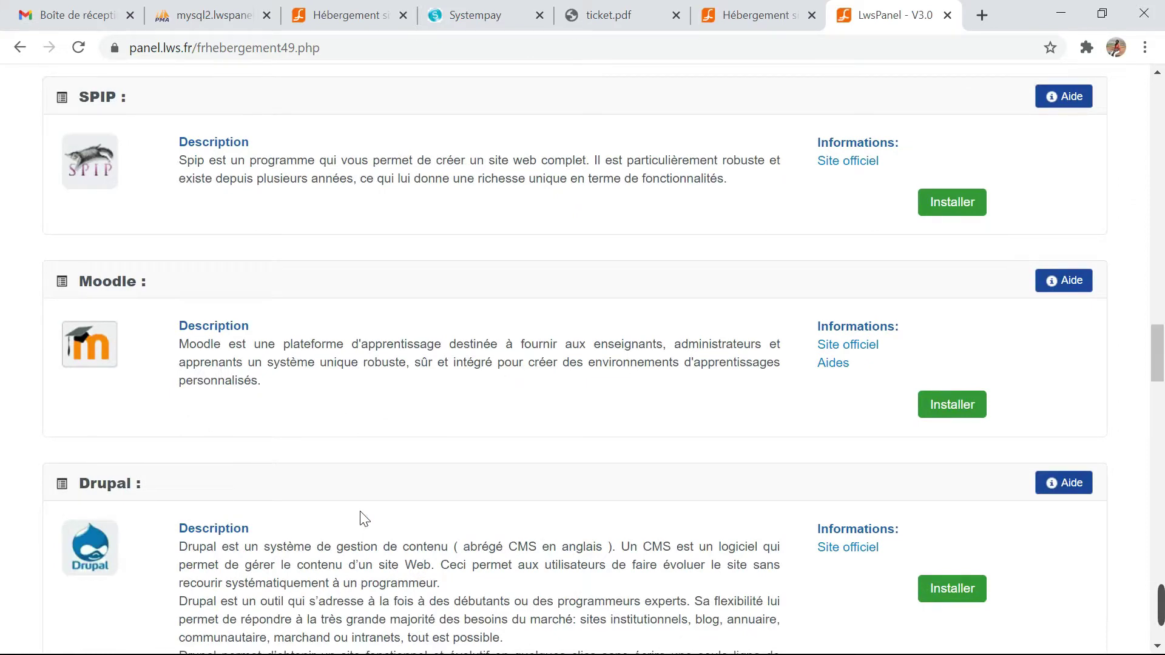
pyautogui.scroll(-9, 361, 518)
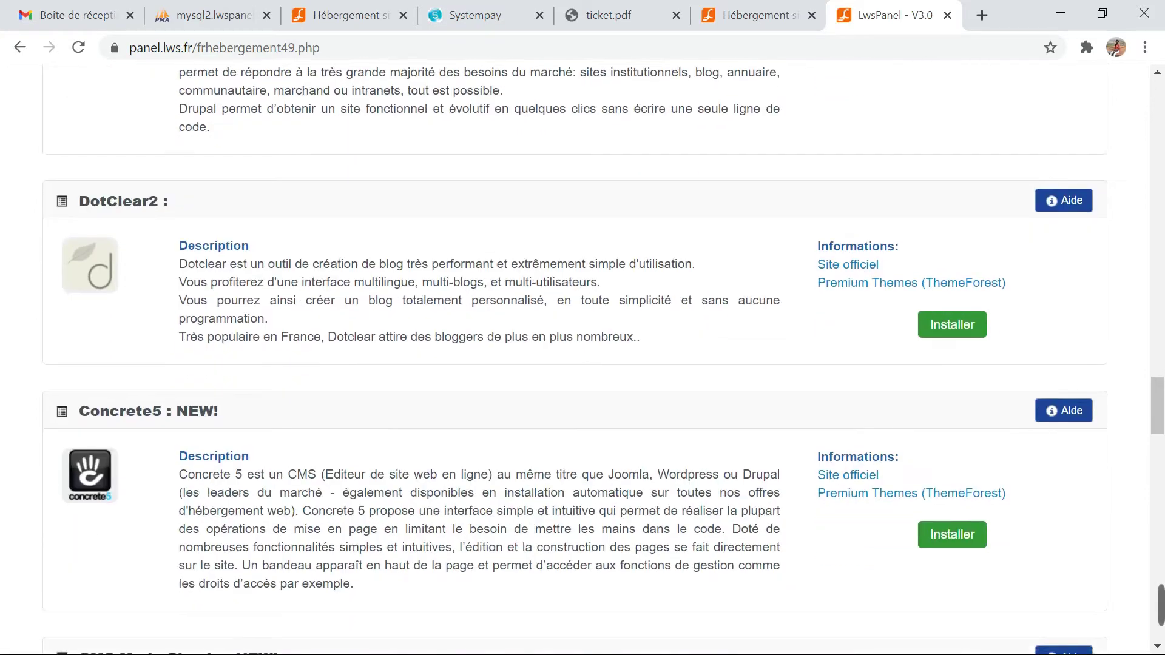
pyautogui.scroll(-19, 361, 519)
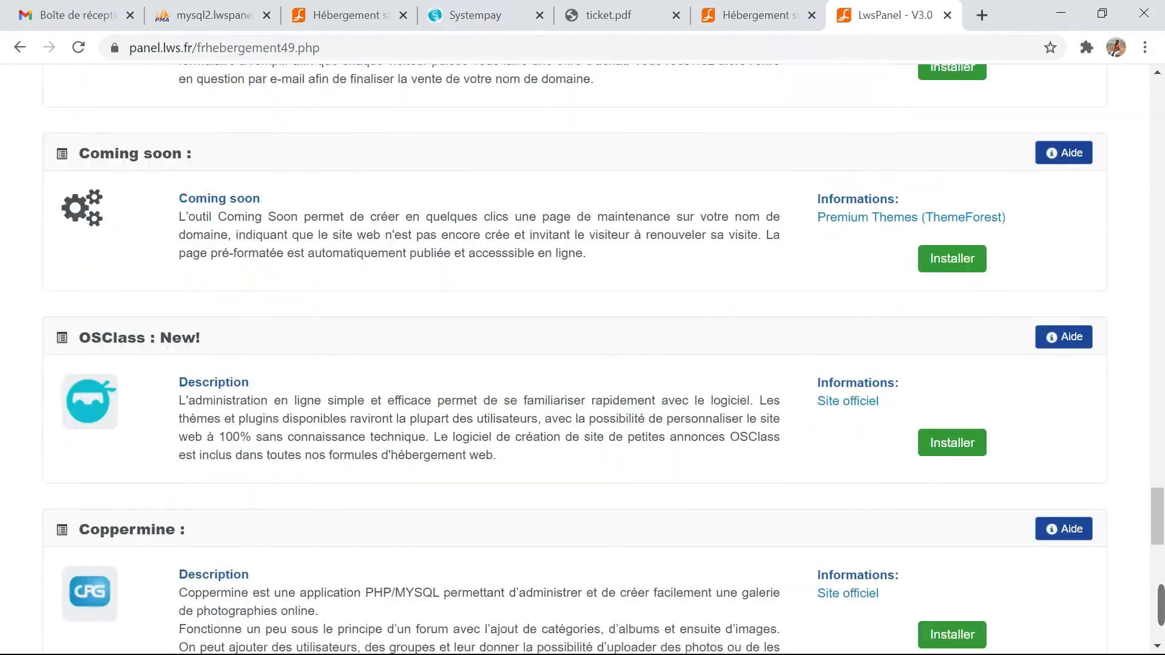
pyautogui.scroll(-11, 363, 519)
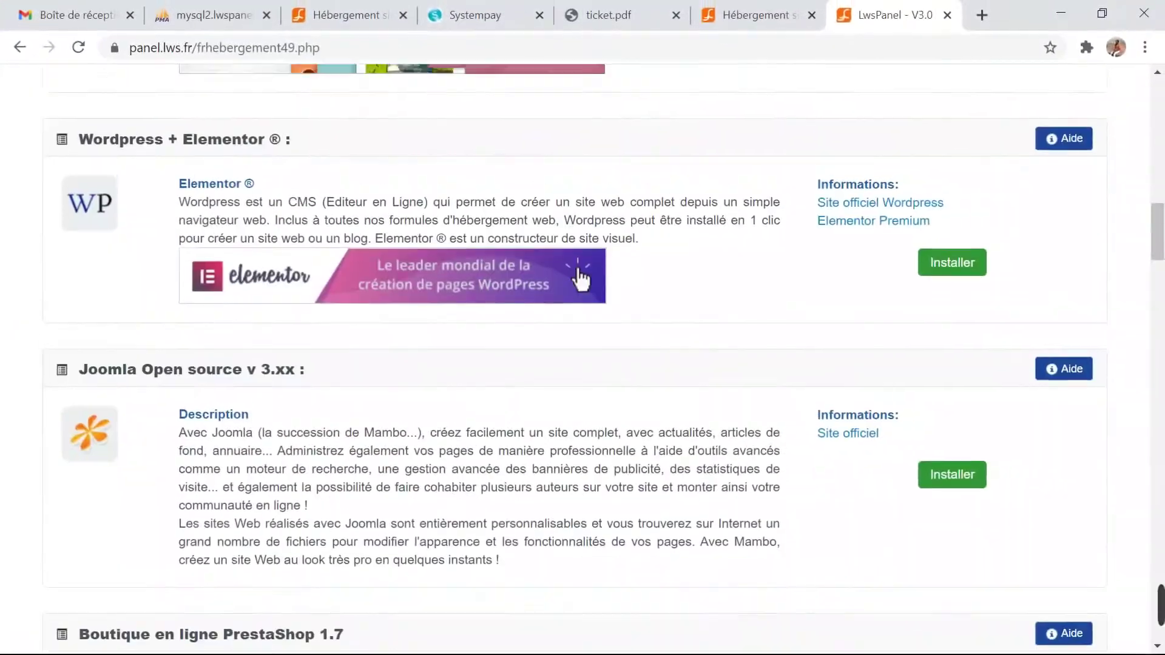
pyautogui.scroll(20, 358, 520)
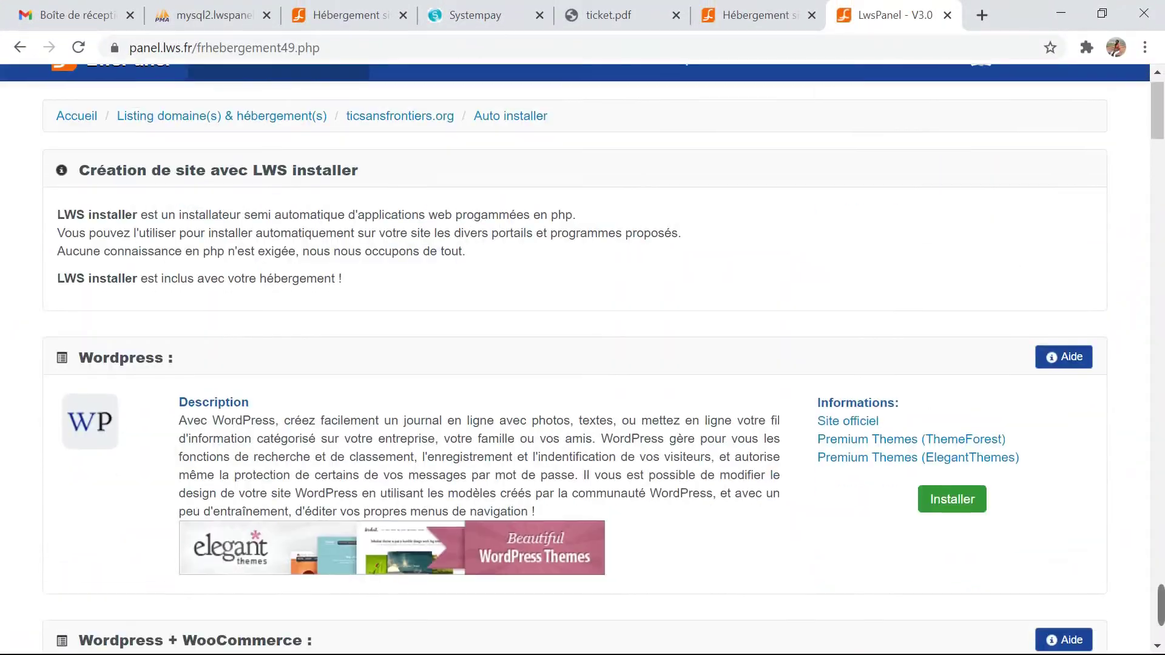
# - Choose the Wordpress + Divi Builder + Bloom Email & Monarch Social Media + Elegant Themes package for installation
pyautogui.scroll(-6, 359, 520)
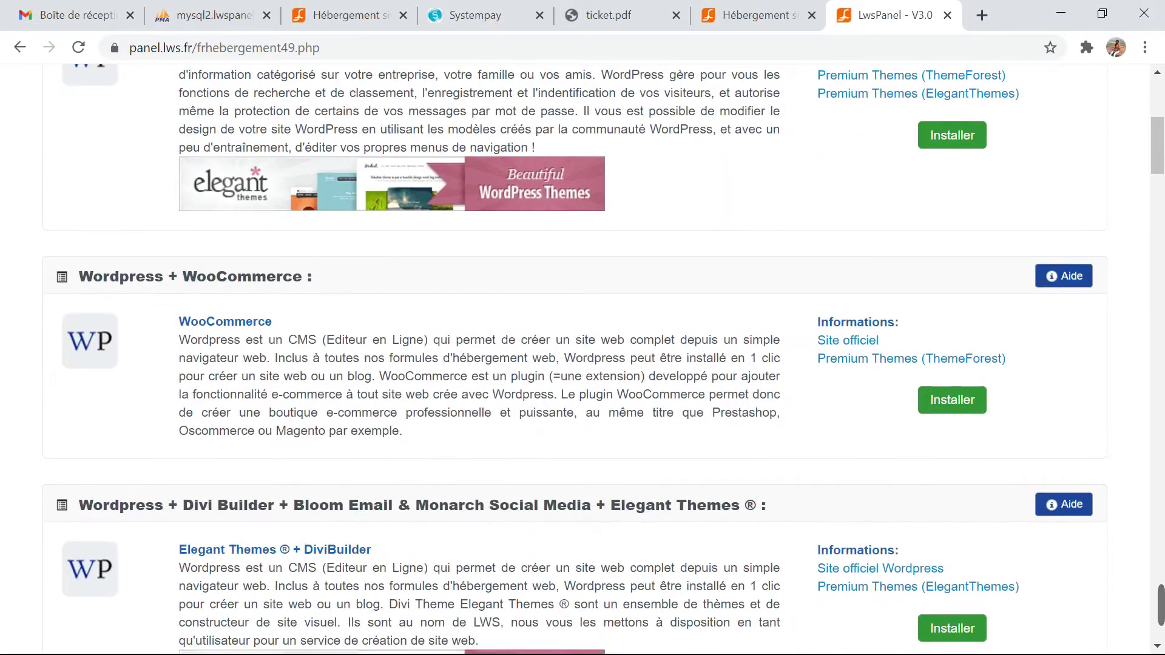
pyautogui.scroll(-5, 603, 360)
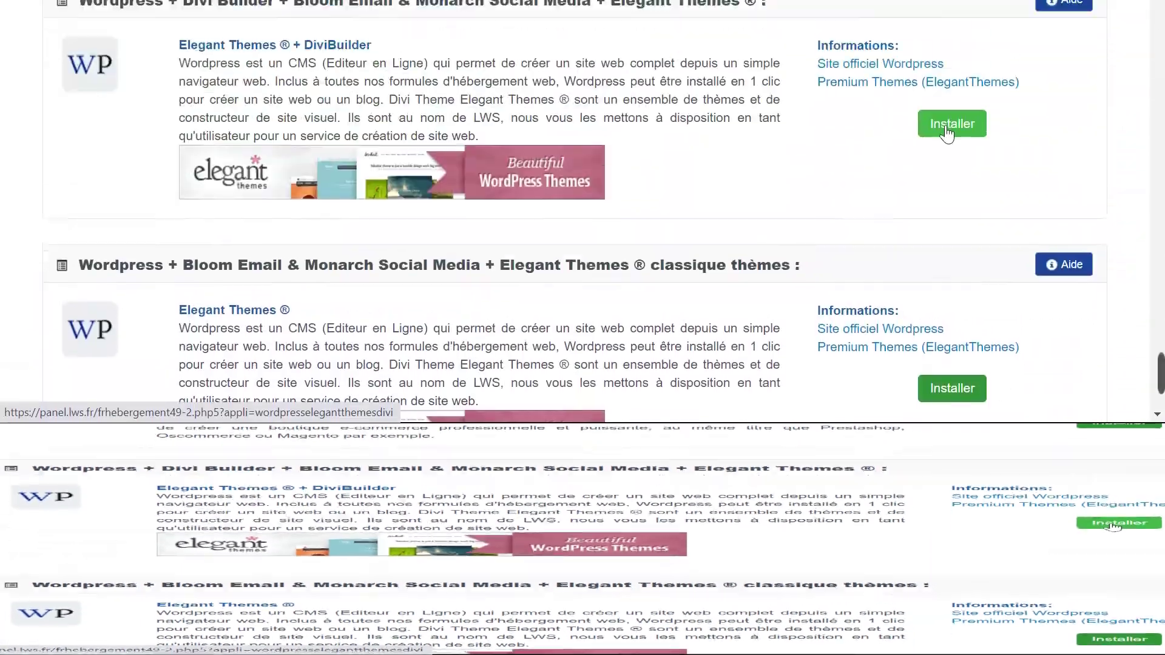
pyautogui.click(1115, 290)
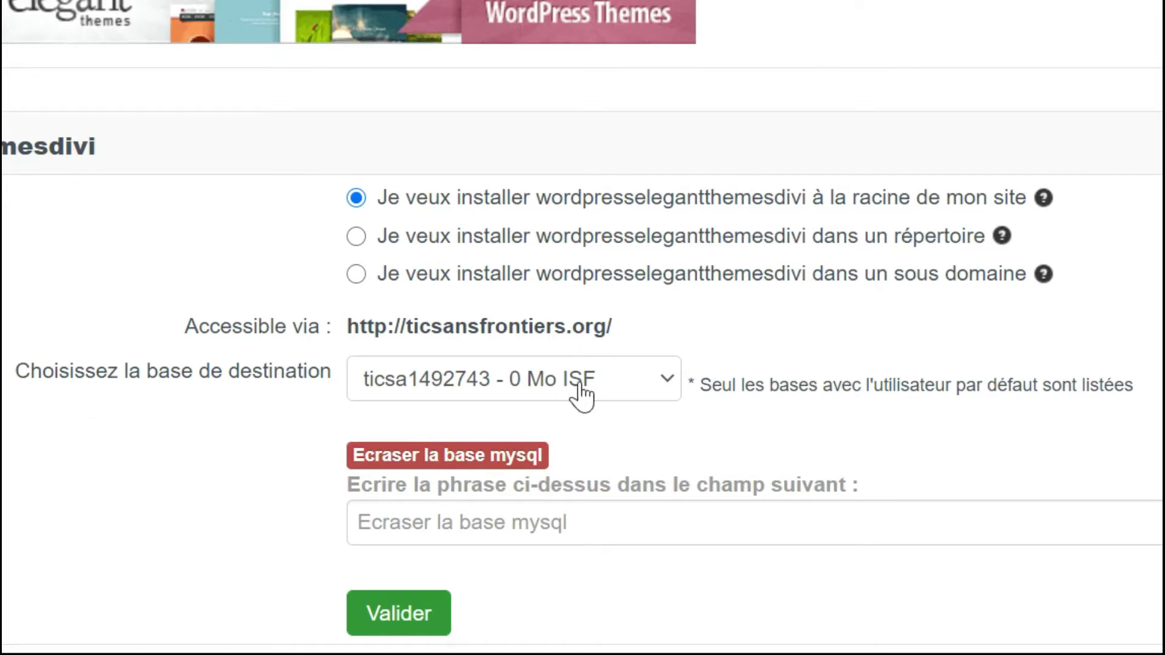
# - Check the available destination databases and try to submit the site-root installation without the confirmation phrase
pyautogui.click(673, 390)
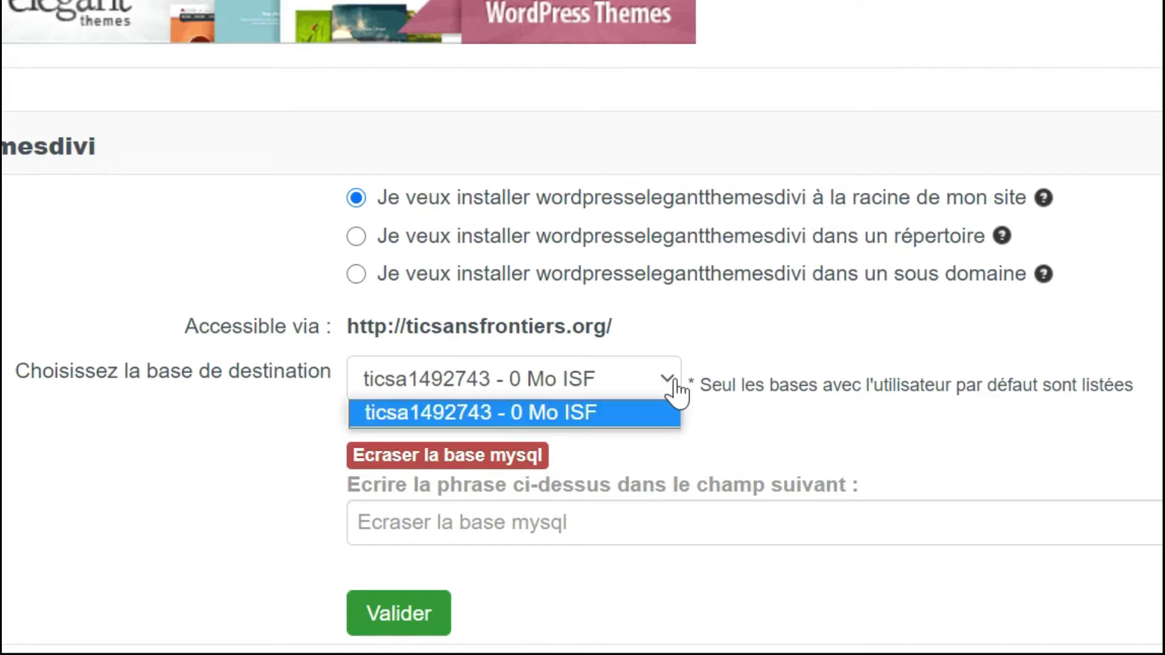
pyautogui.click(672, 387)
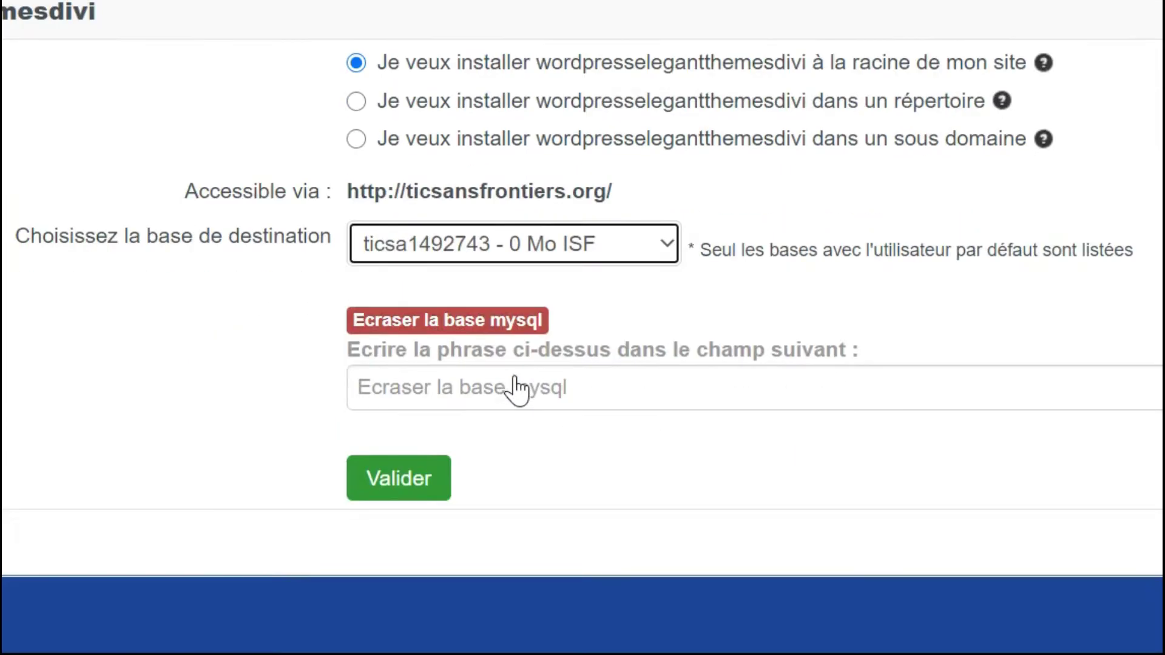
pyautogui.click(412, 615)
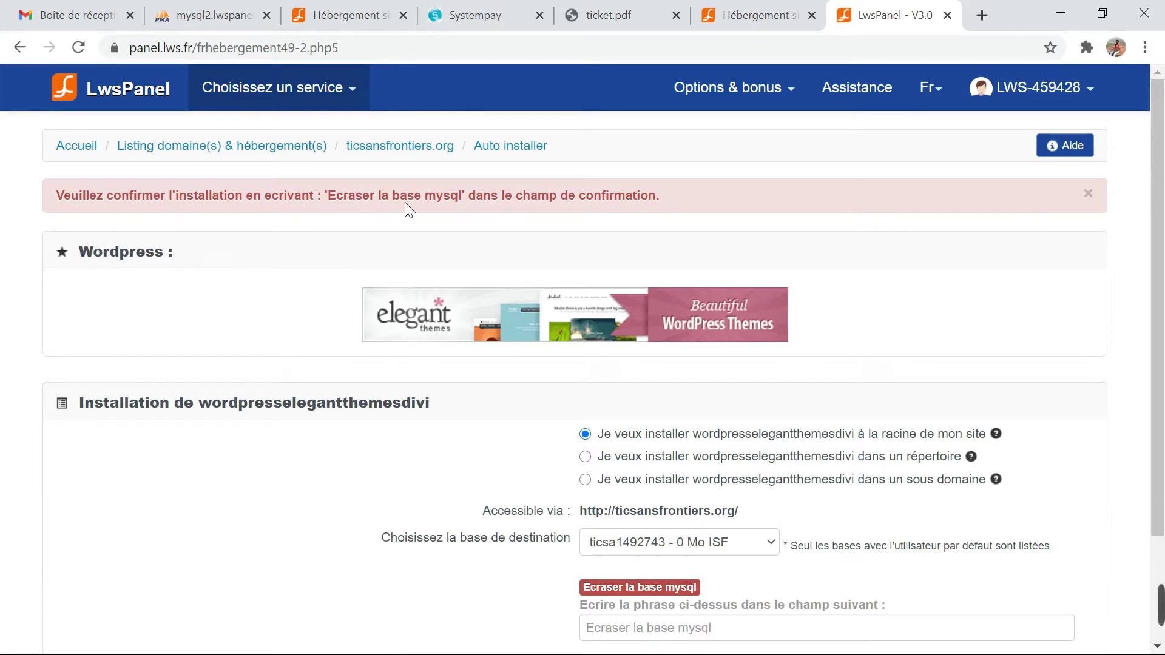
# - Enter the confirmation phrase "Ecraser la base mysql" and submit the wordpresselegantthemesdivi installation at the site root
pyautogui.scroll(-3, 533, 394)
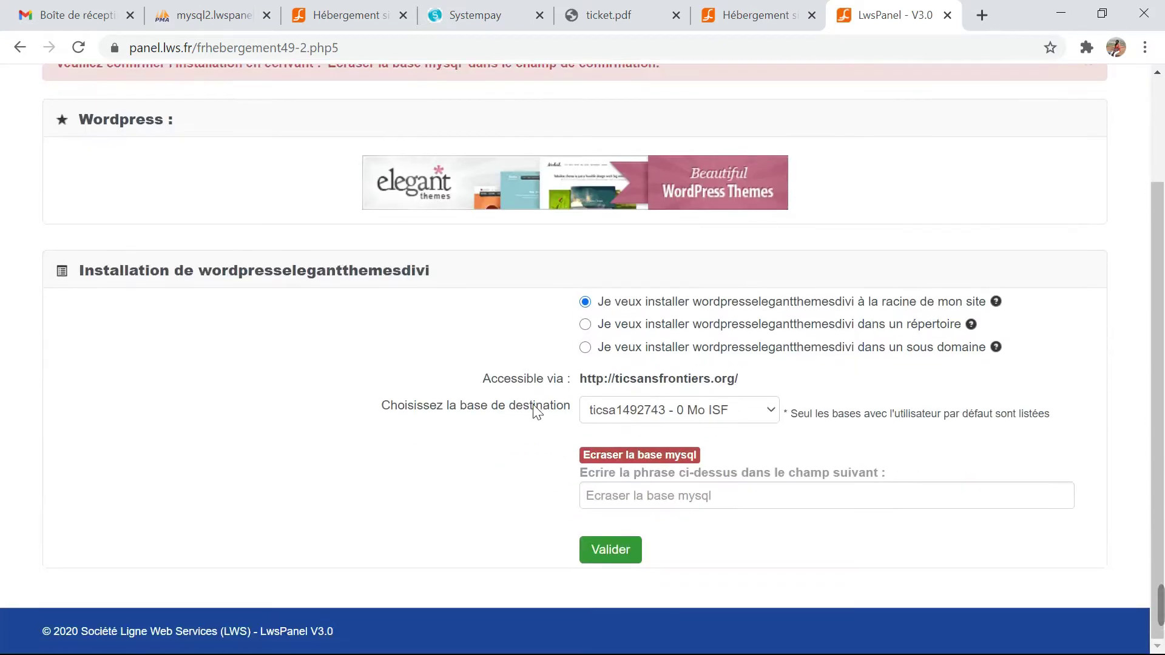
pyautogui.click(586, 496)
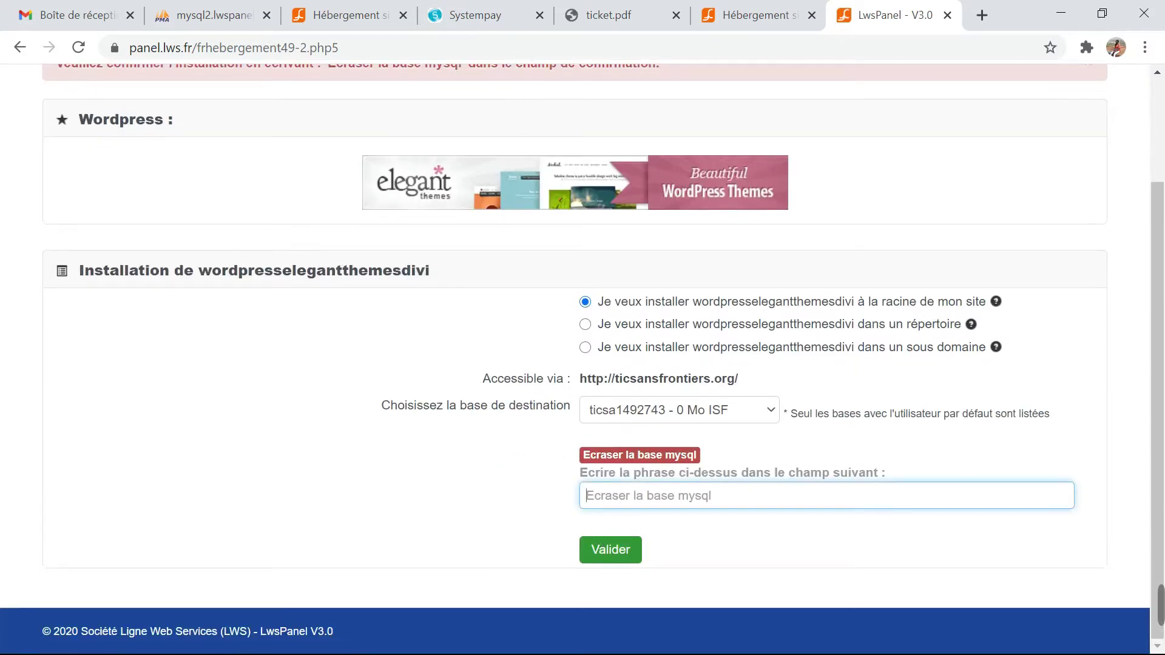
pyautogui.write('Ecraser la base mysql')
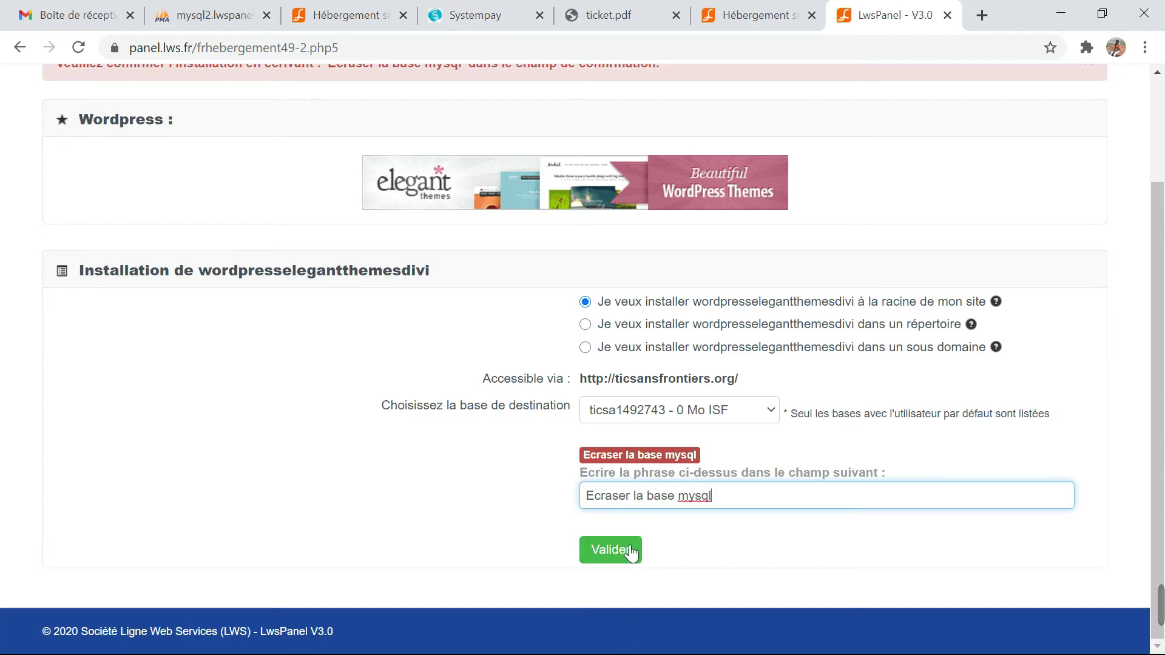
pyautogui.click(596, 549)
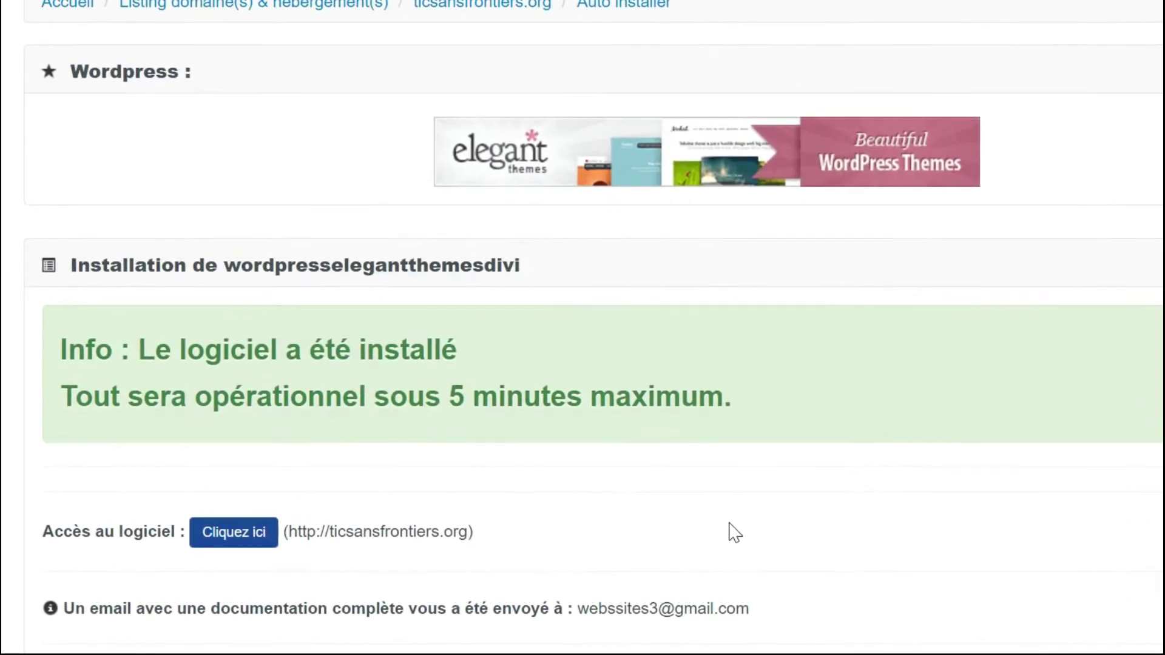
# - Check the Gmail inbox for the LWS installation e-mail, and return to the LwsPanel installation page
pyautogui.scroll(-1, 553, 544)
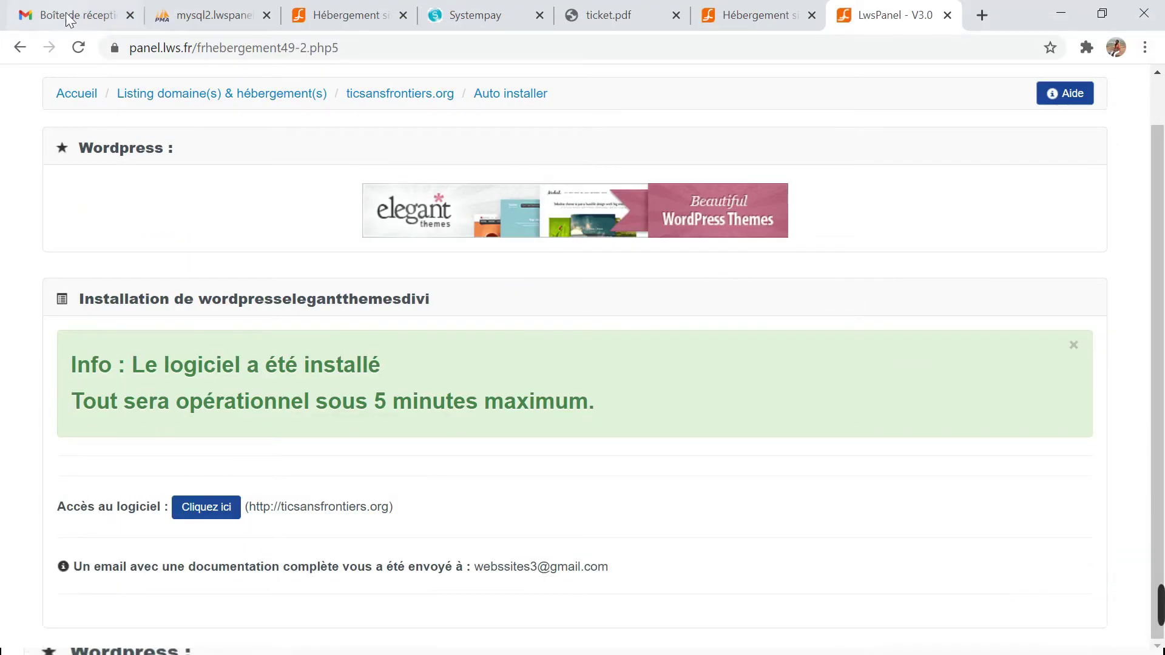
pyautogui.click(68, 18)
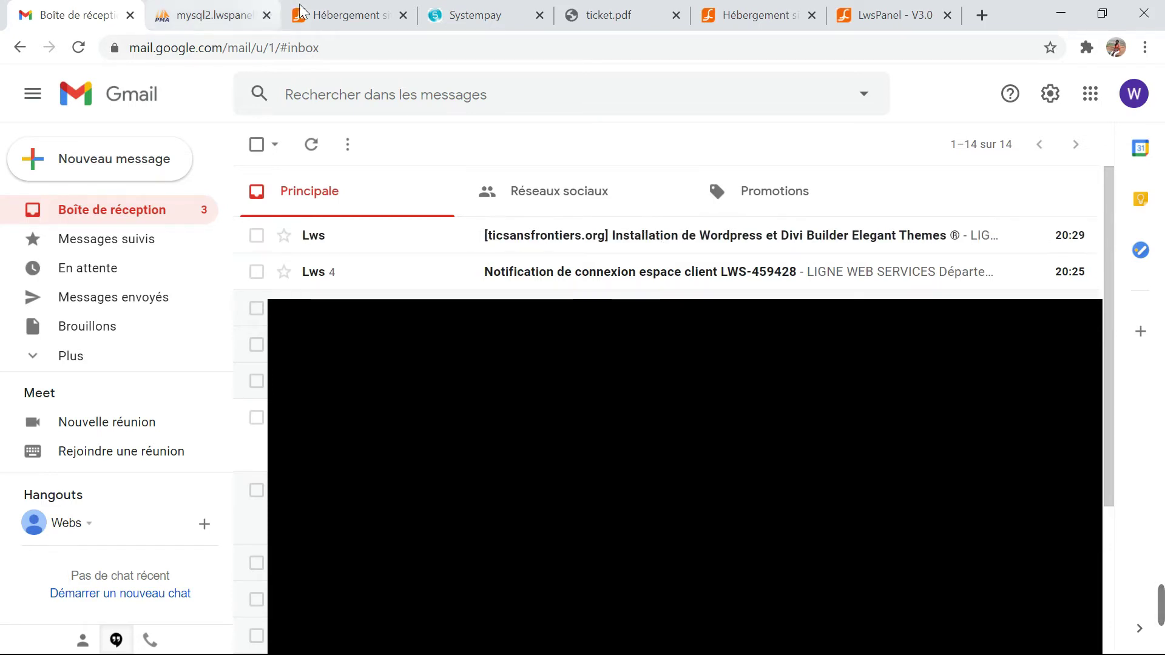
pyautogui.click(884, 19)
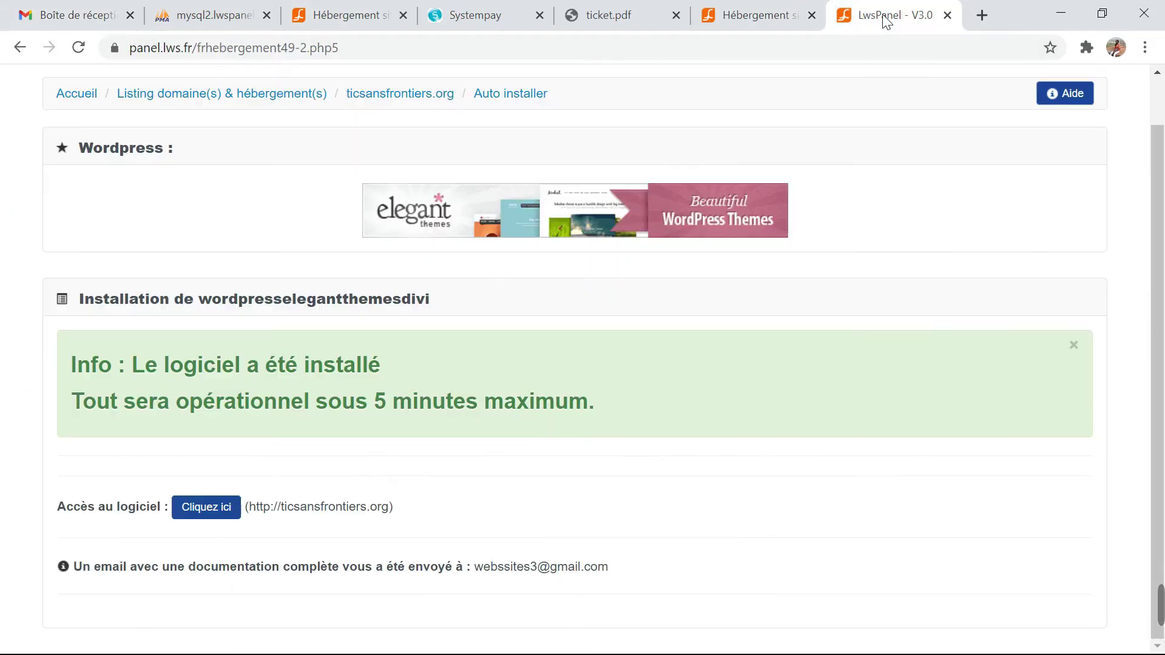
# - Open the newly installed site at ticsansfrontiers.org and look over its Divi home page
pyautogui.click(193, 506)
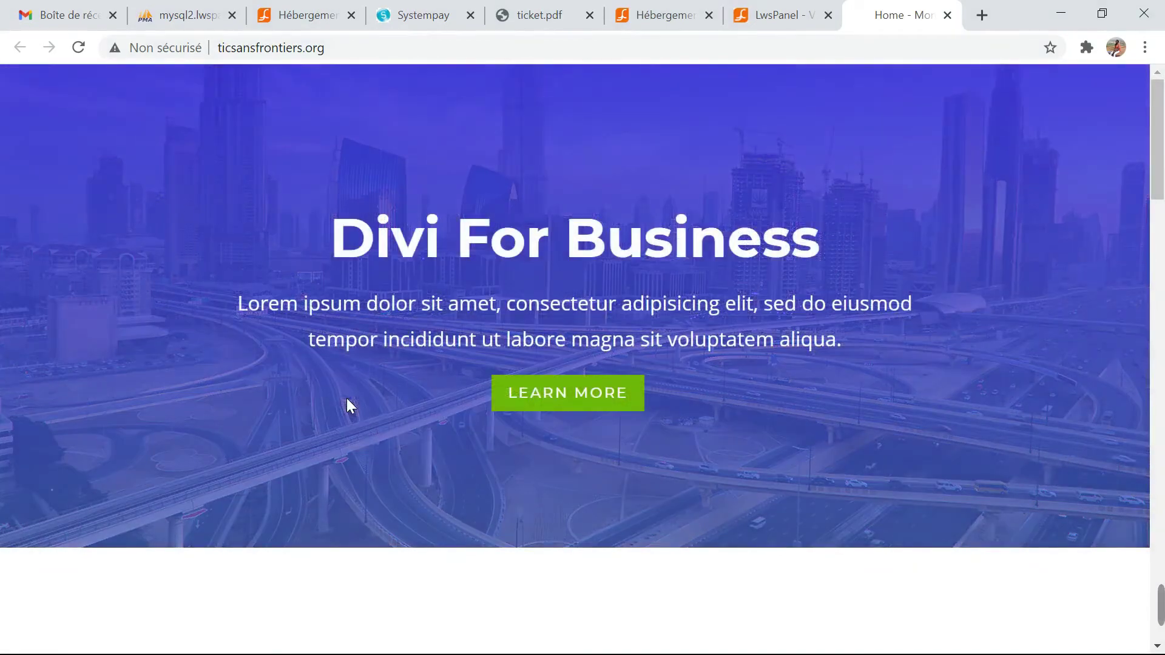
pyautogui.scroll(-20, 347, 398)
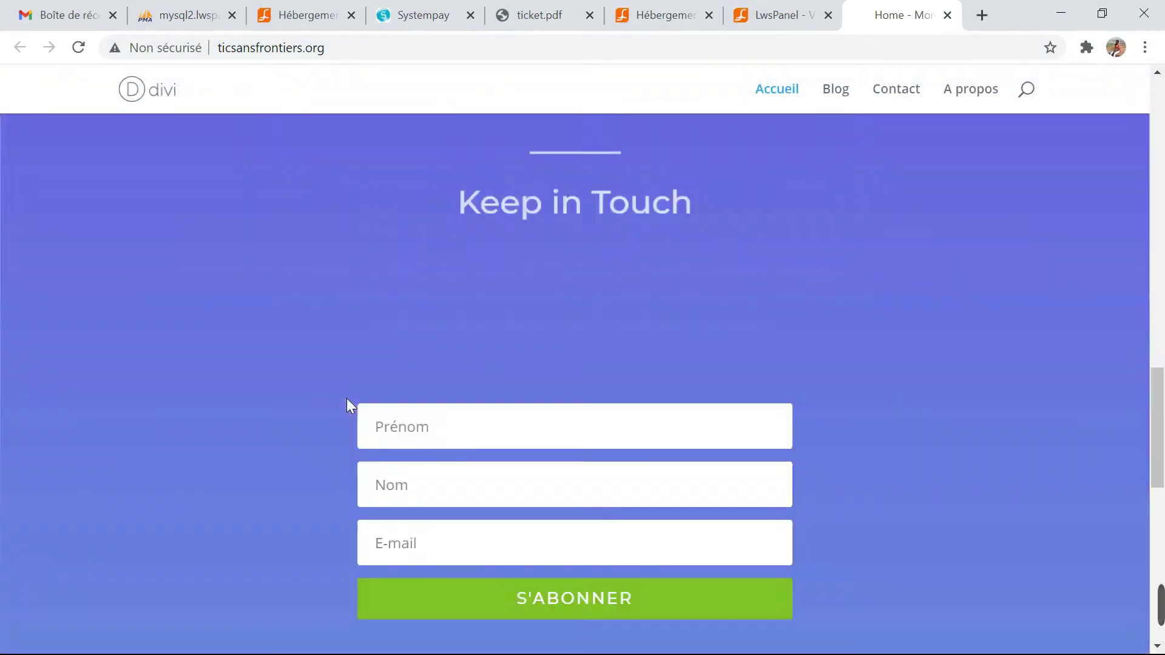
pyautogui.scroll(-8, 347, 398)
pyautogui.scroll(12, 347, 398)
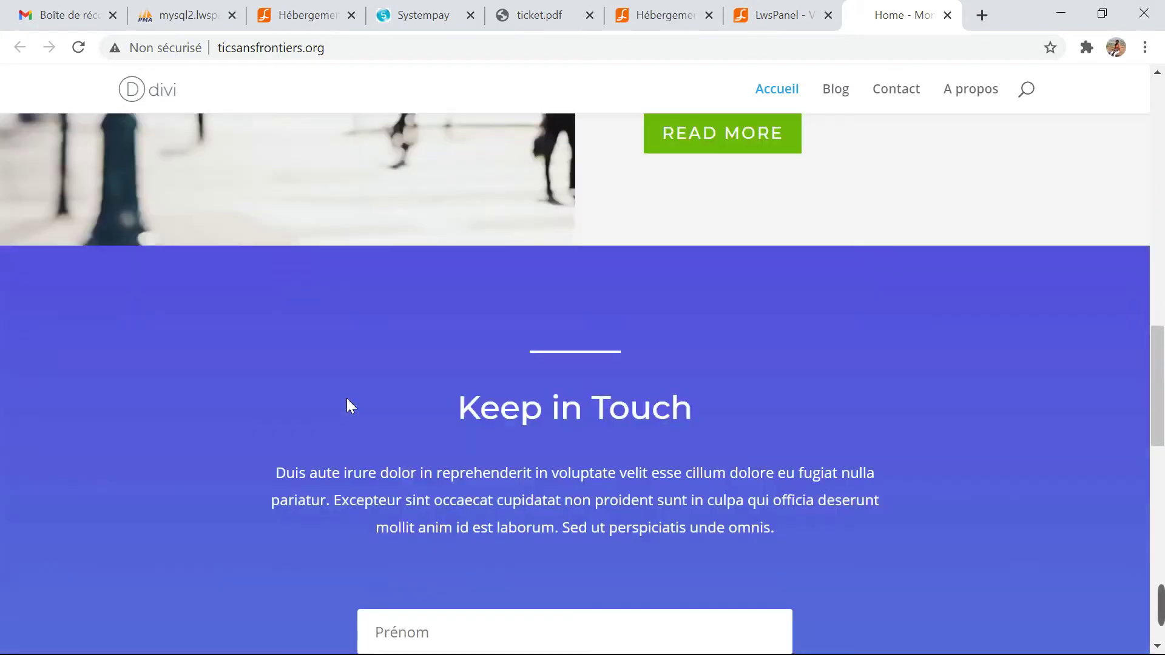
pyautogui.scroll(15, 347, 398)
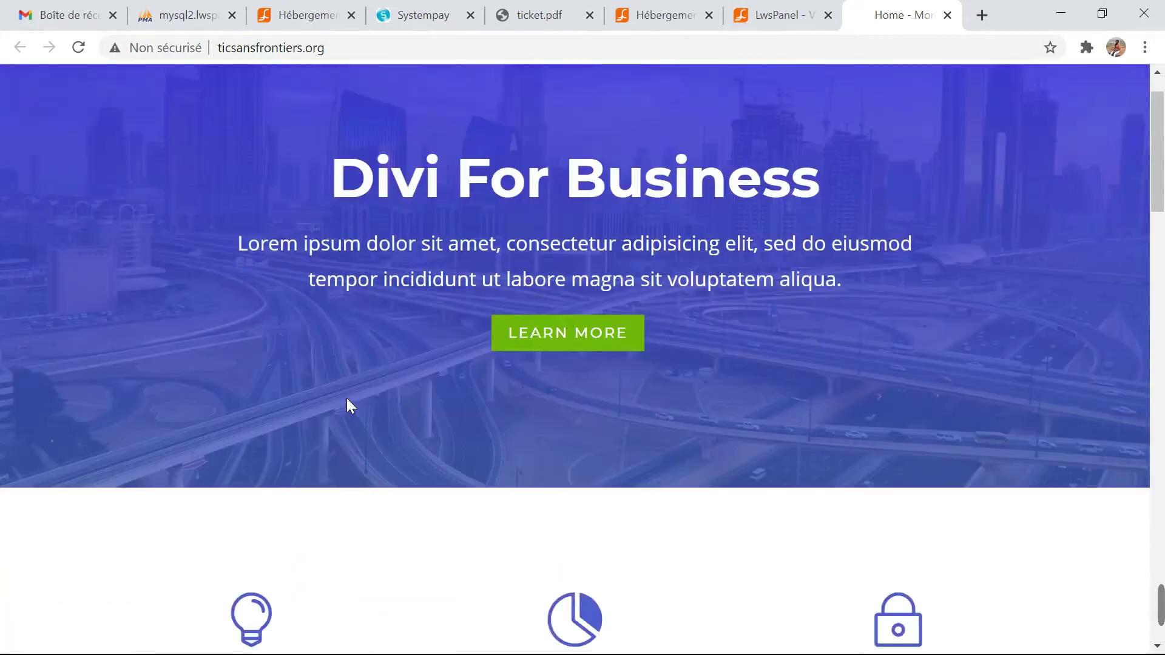
# - Examine the remaining sections of the Divi home page, down to the contact form and footer
pyautogui.scroll(-20, 348, 398)
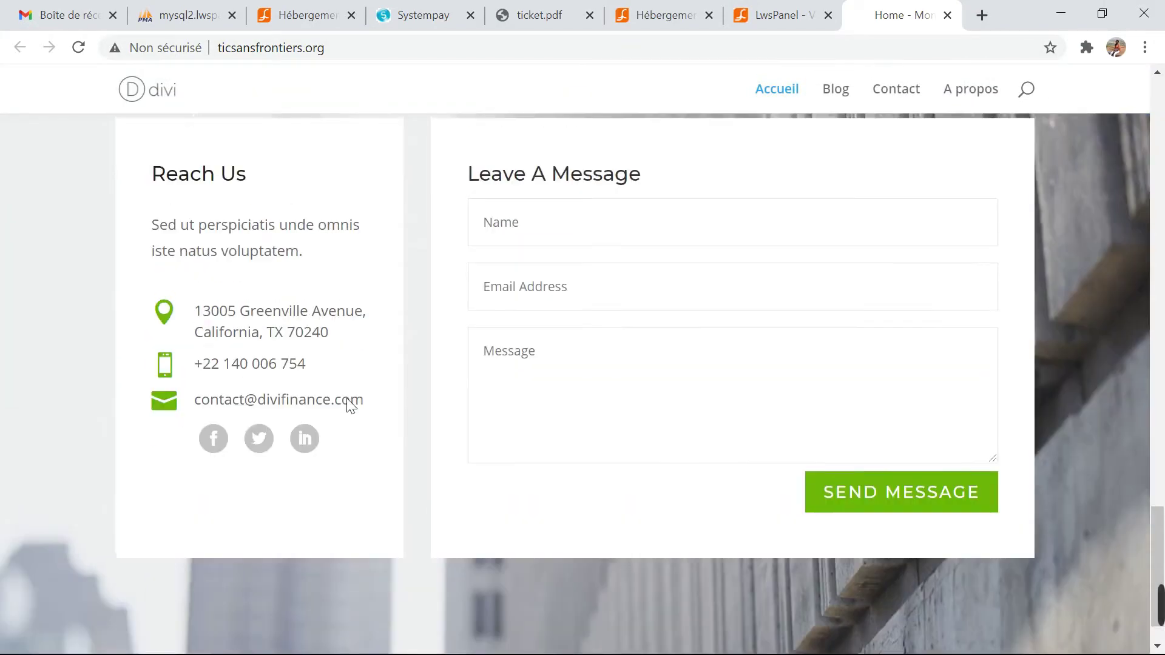
pyautogui.scroll(20, 347, 399)
pyautogui.scroll(-8, 347, 398)
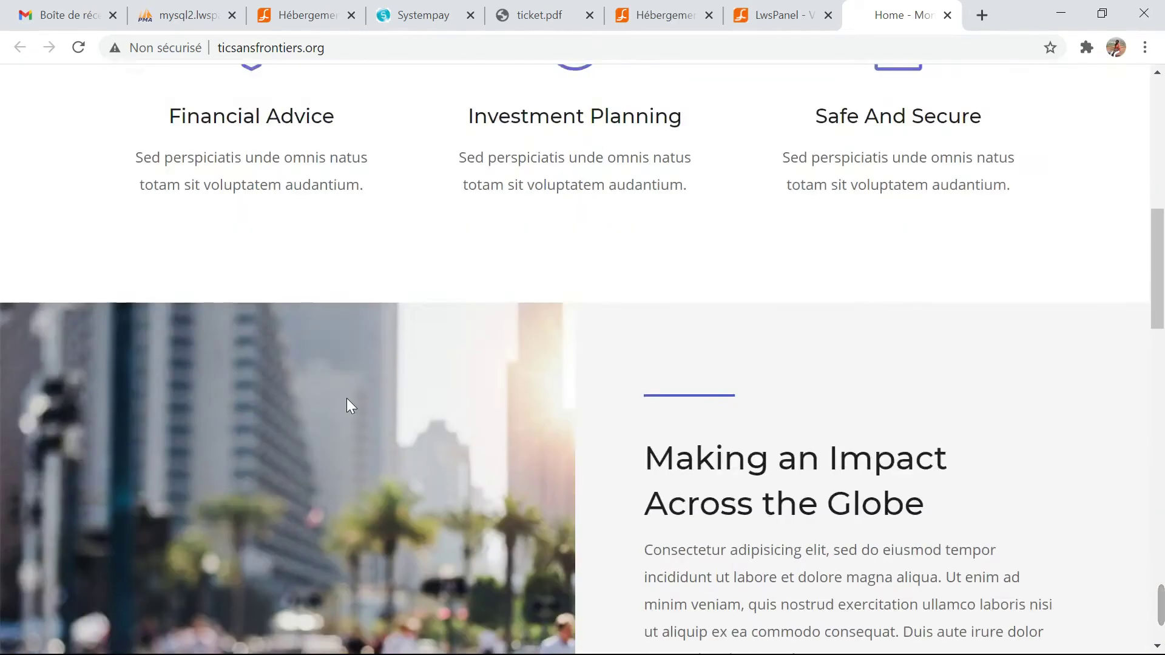
pyautogui.scroll(-15, 346, 398)
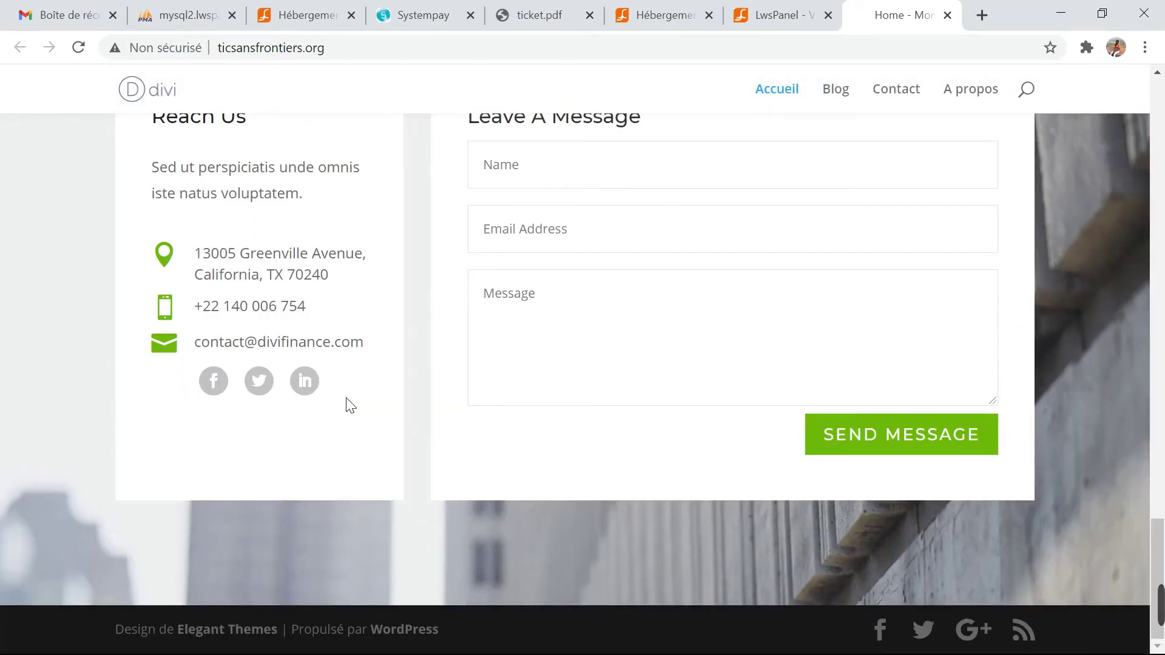
pyautogui.scroll(20, 346, 399)
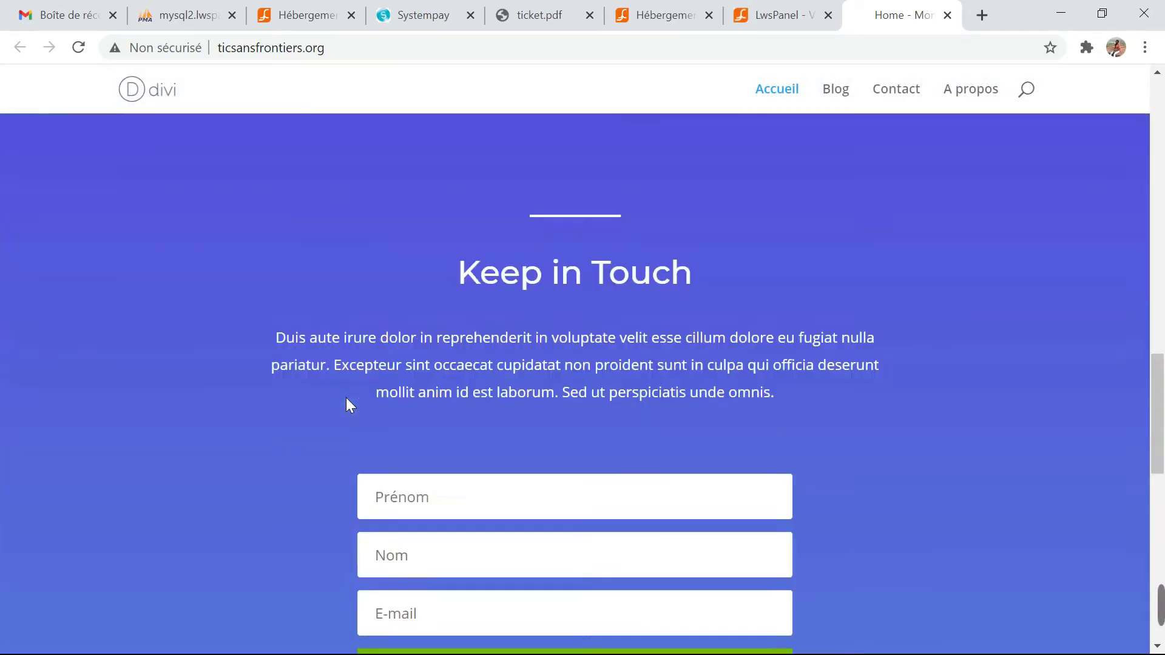
pyautogui.scroll(1, 344, 404)
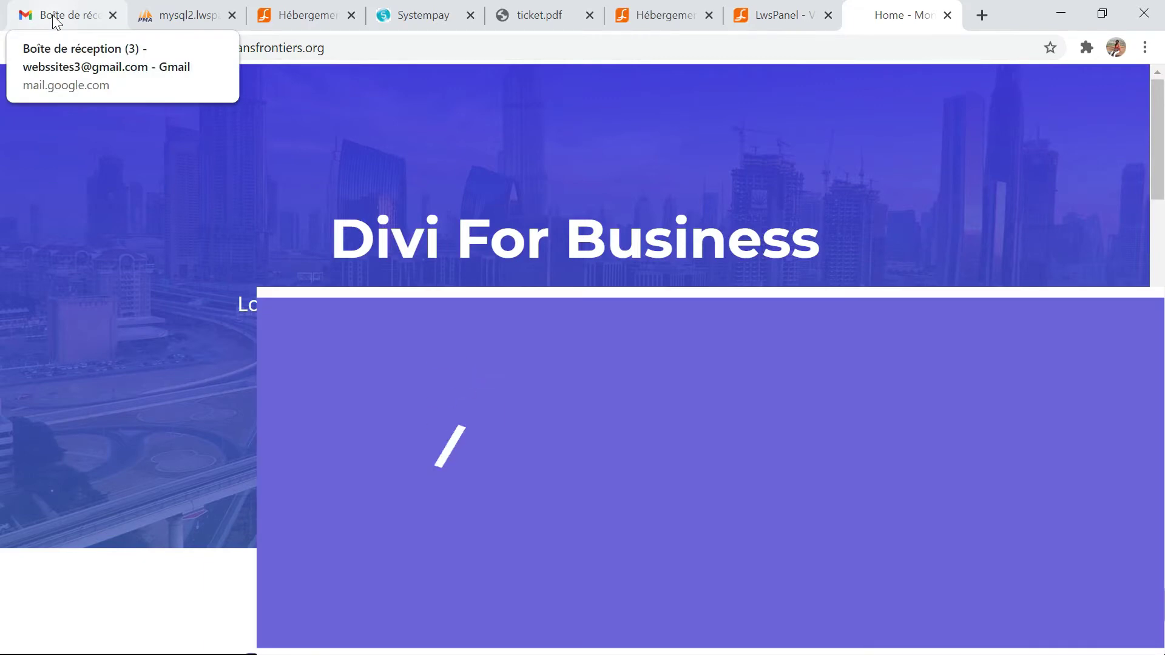
# - Open the LWS installation e-mail for WordPress and Divi Builder in Gmail and read its WordPress administration details
pyautogui.click(56, 18)
pyautogui.click(616, 246)
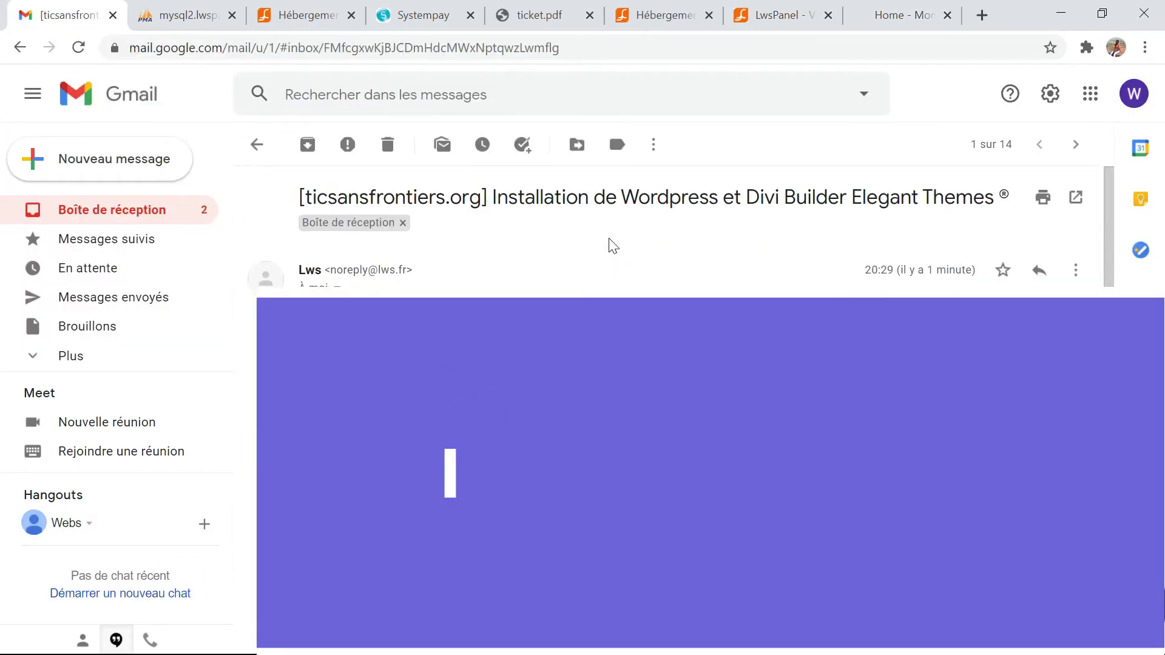
pyautogui.scroll(-2, 555, 326)
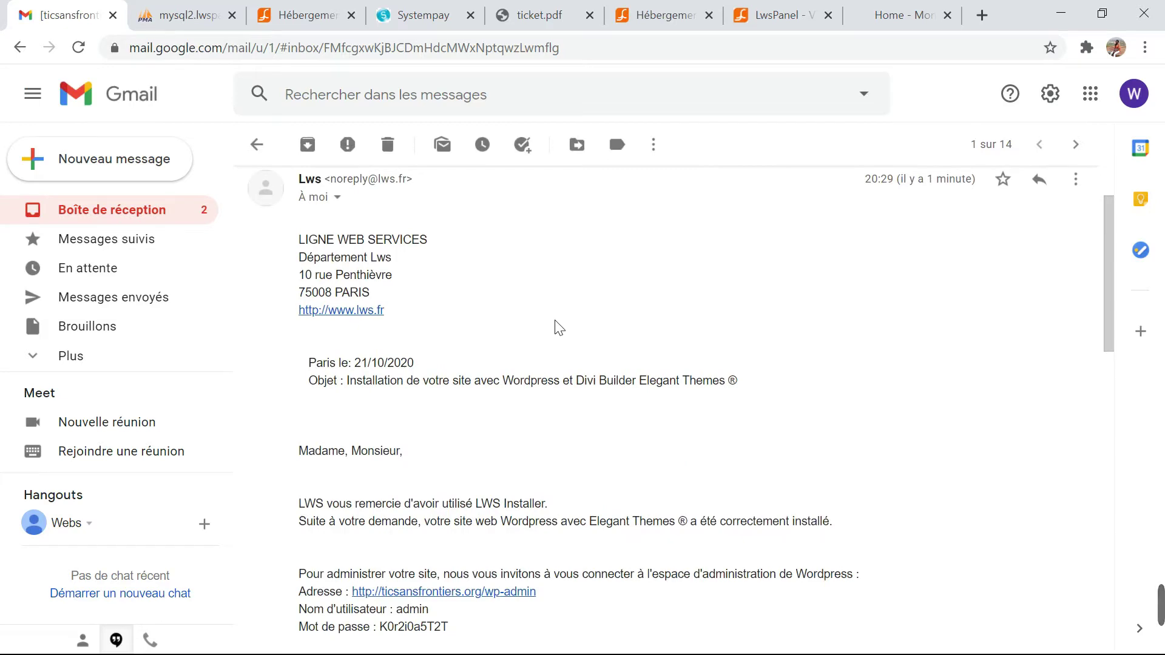
pyautogui.scroll(-3, 554, 326)
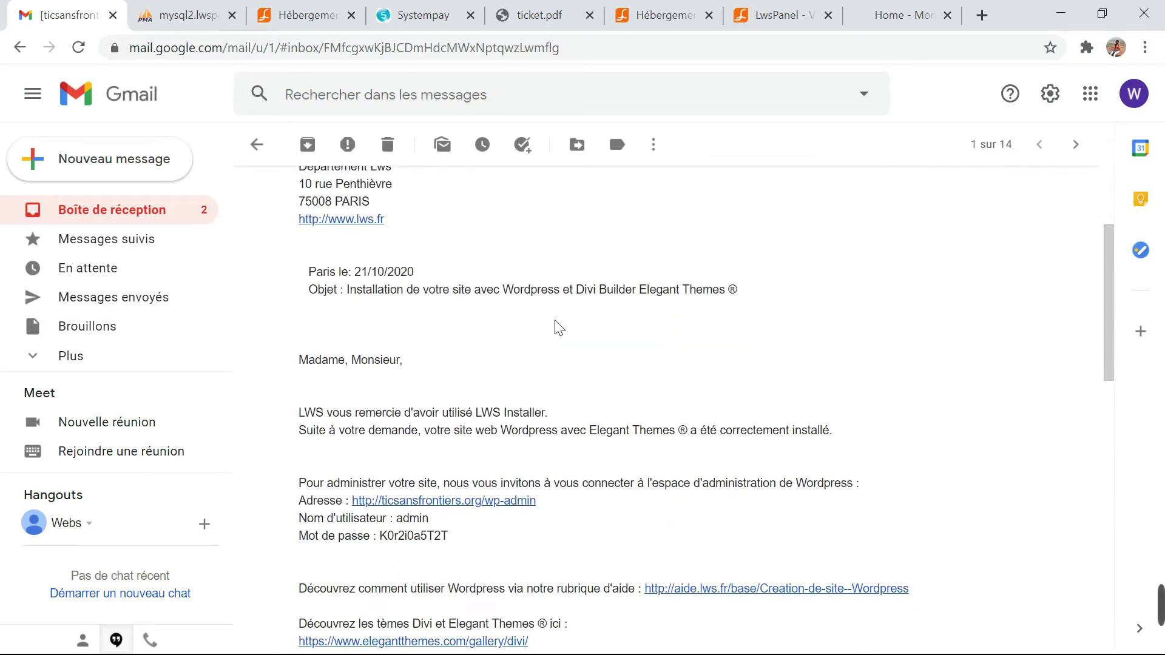
pyautogui.scroll(-1, 558, 327)
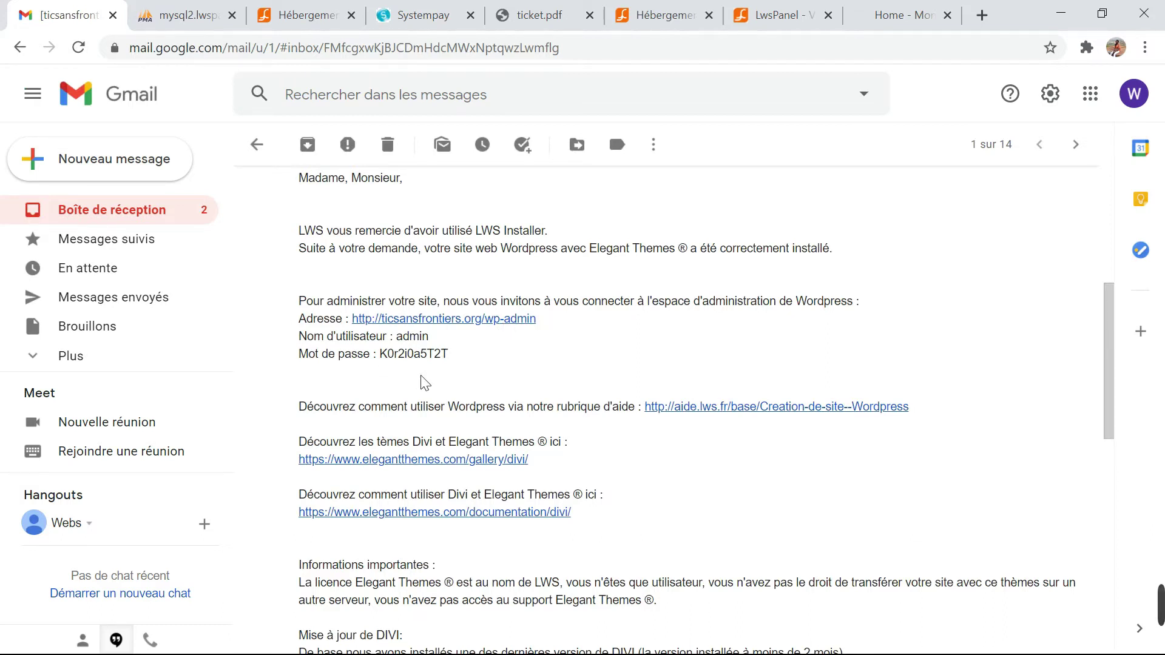
pyautogui.scroll(-4, 423, 379)
pyautogui.scroll(4, 423, 379)
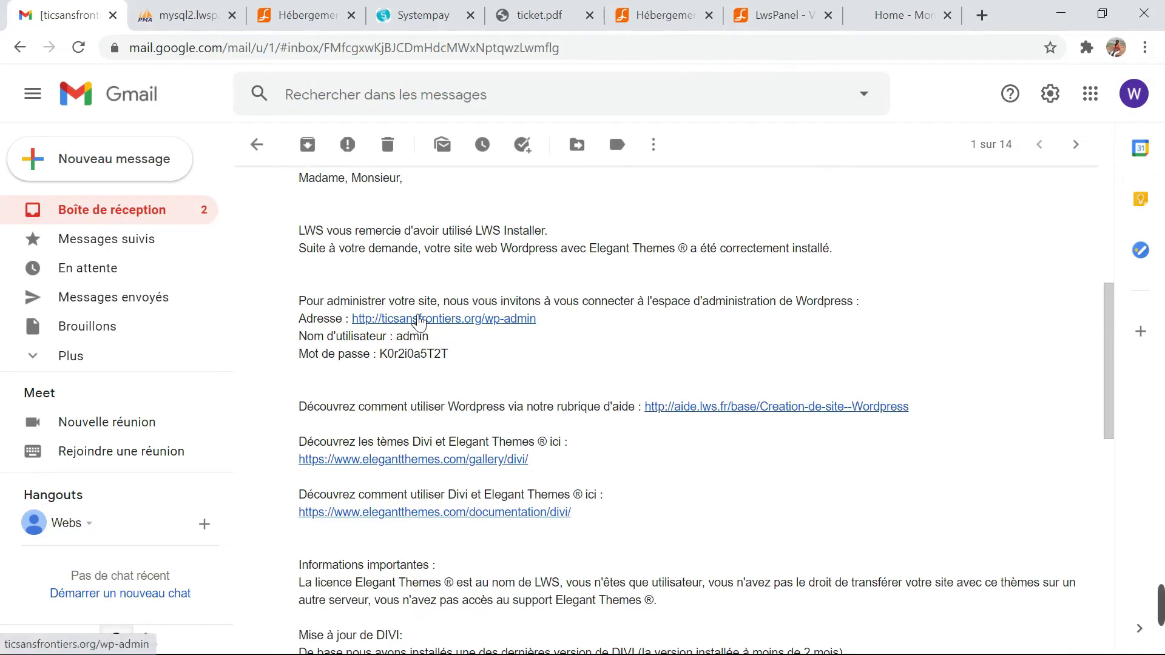
# - Open the WordPress login page from the ticsansfrontiers.org/wp-admin link in the e-mail
pyautogui.click(416, 320)
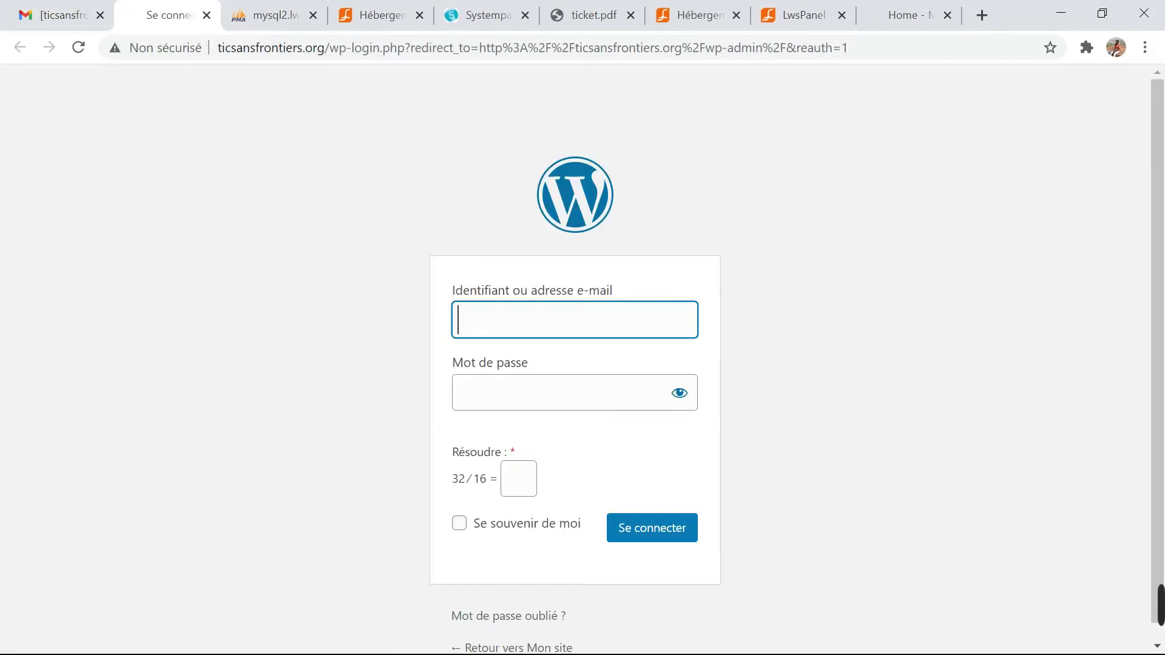
pyautogui.click(564, 321)
pyautogui.click(324, 264)
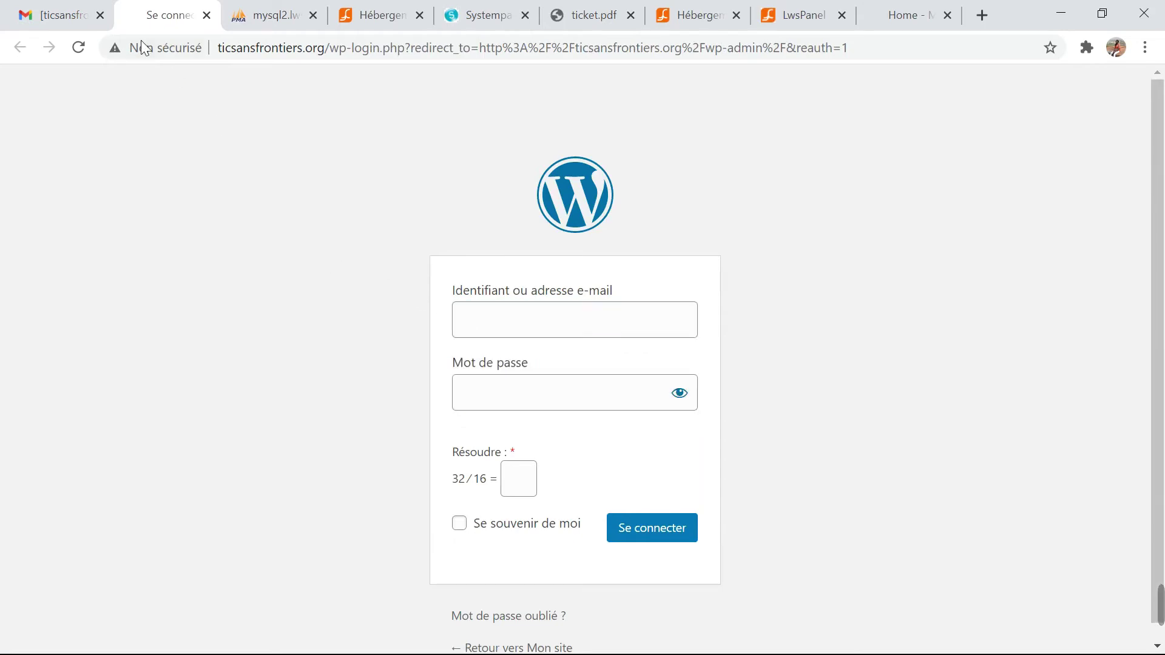
# - Log in to WordPress as admin with the account password from the LWS e-mail, and save the password in the browser
pyautogui.click(53, 12)
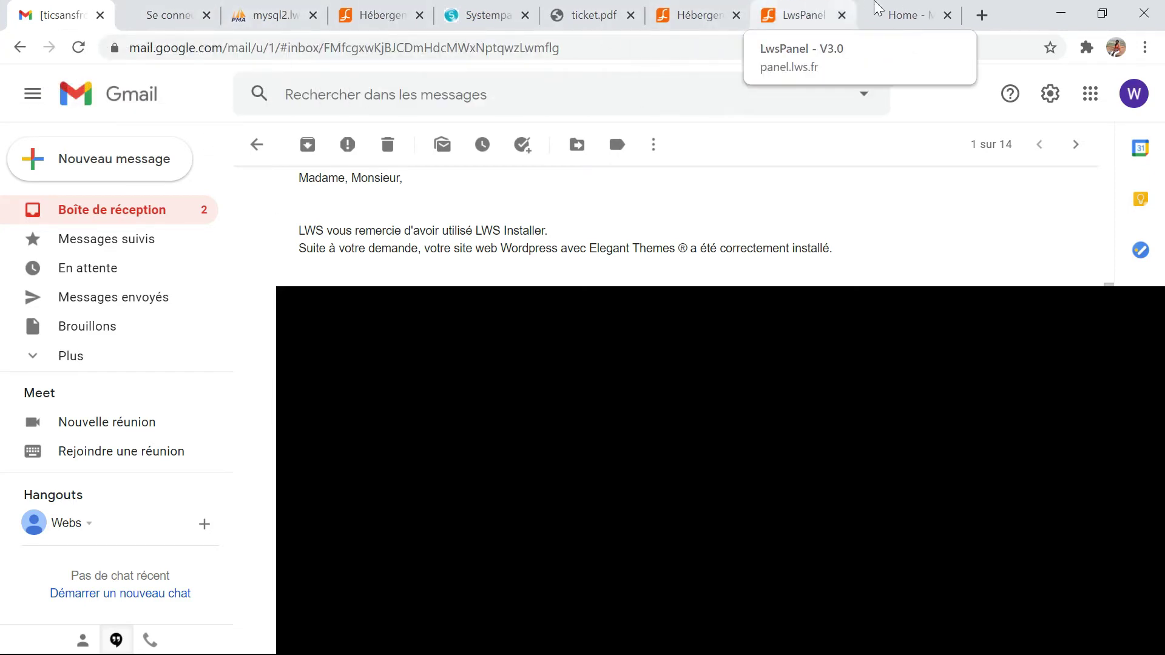
pyautogui.click(878, 8)
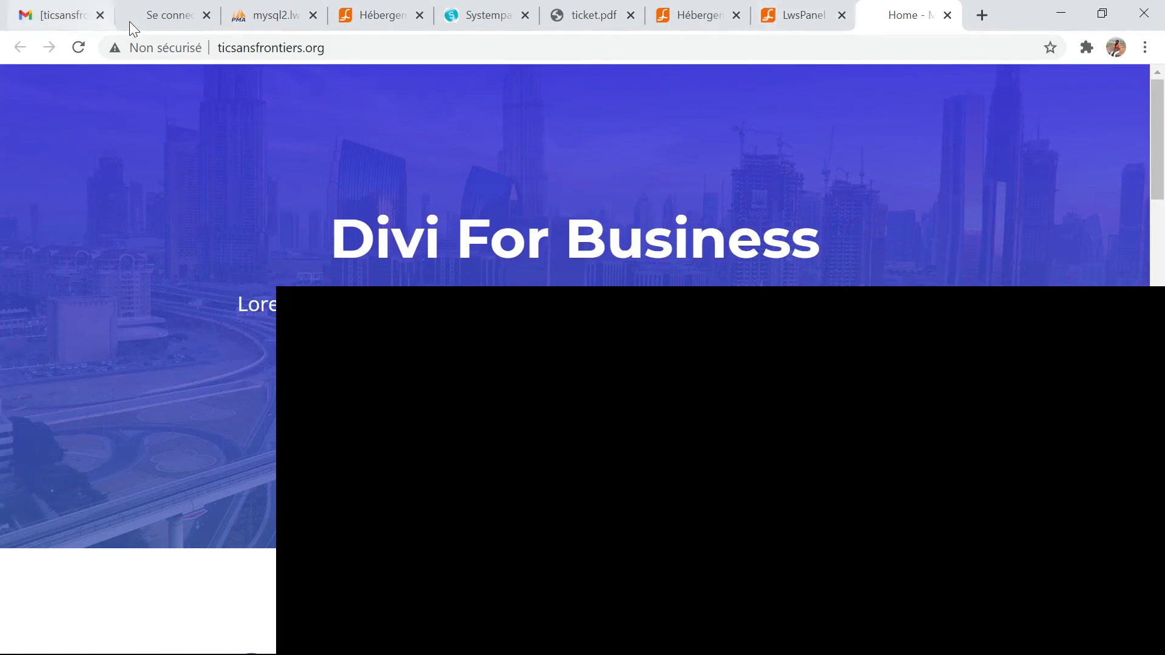
pyautogui.click(166, 18)
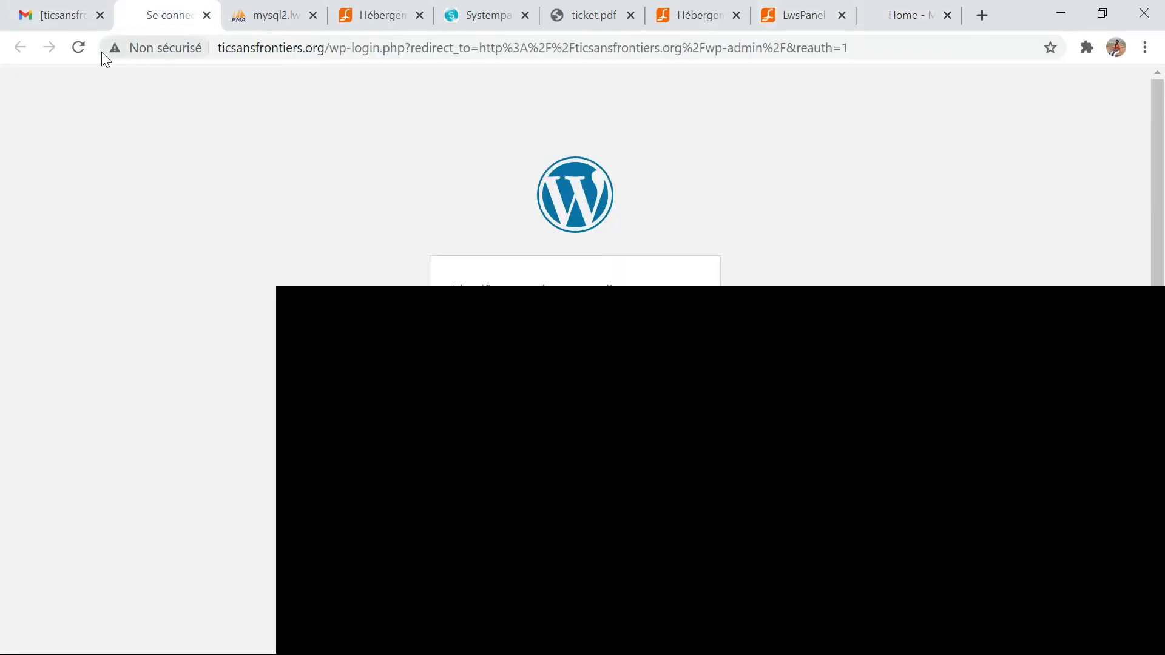
pyautogui.click(57, 15)
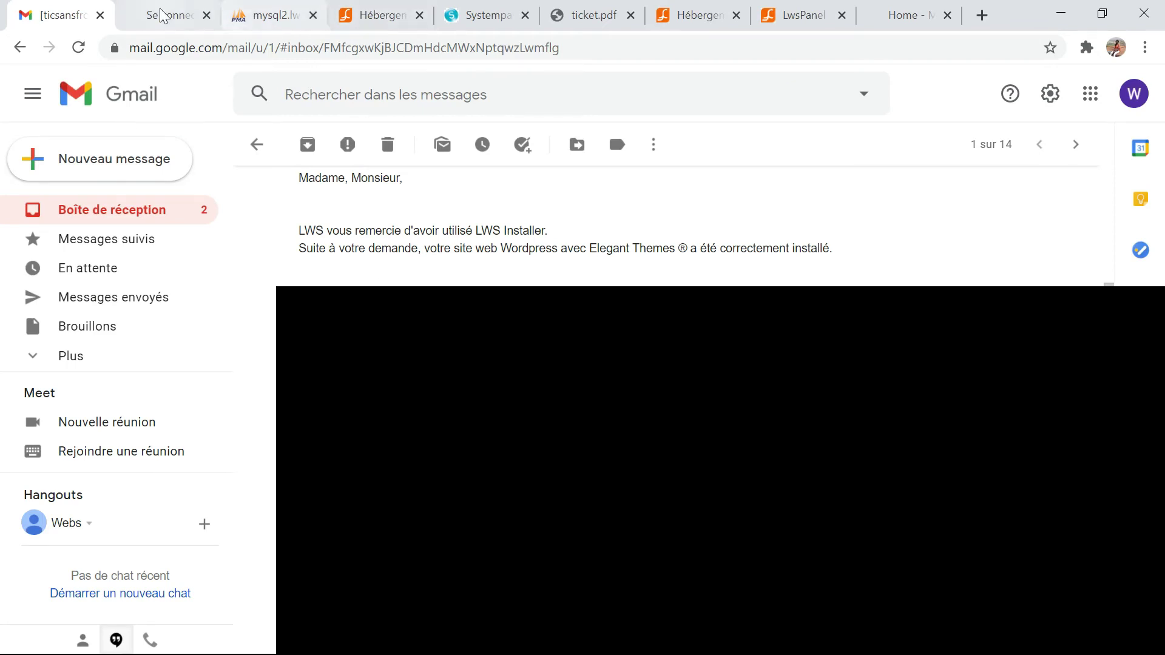
pyautogui.click(173, 17)
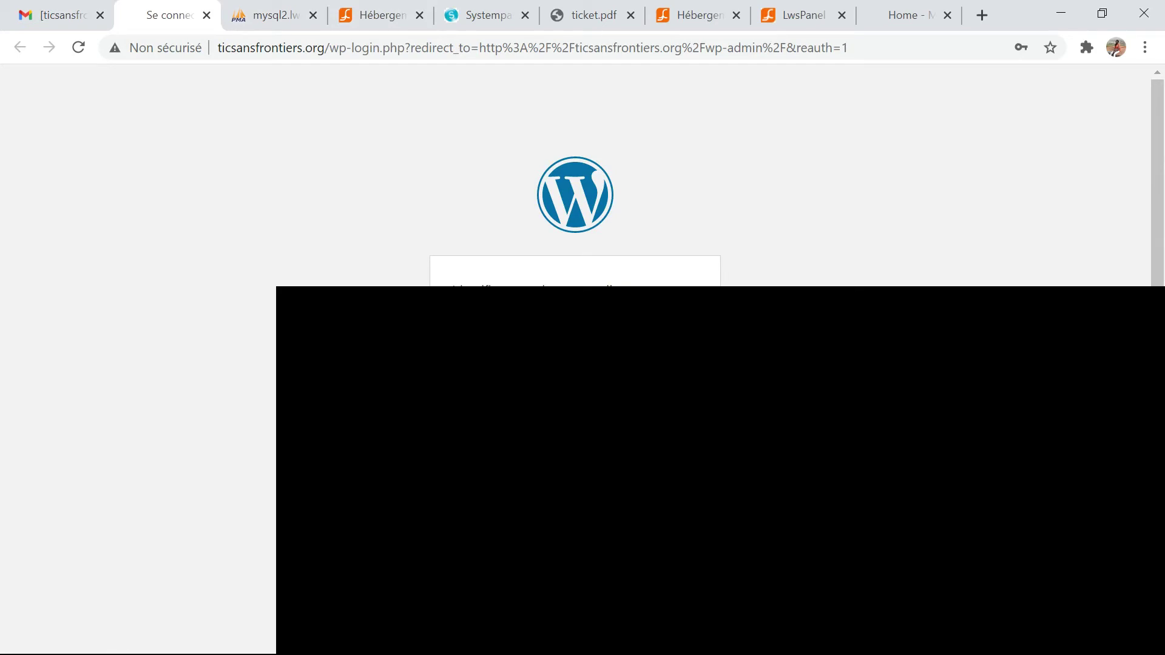
pyautogui.press('Return')
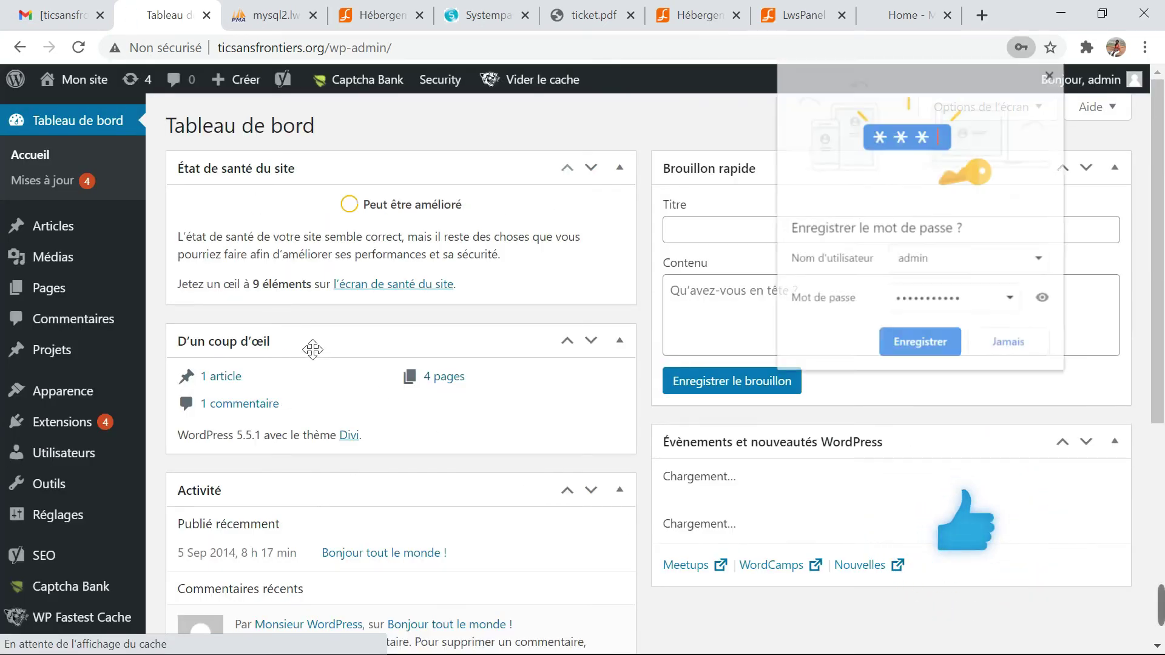
pyautogui.click(920, 344)
# - Look over the WordPress dashboard and compare it with the public Divi home page
pyautogui.scroll(-8, 411, 168)
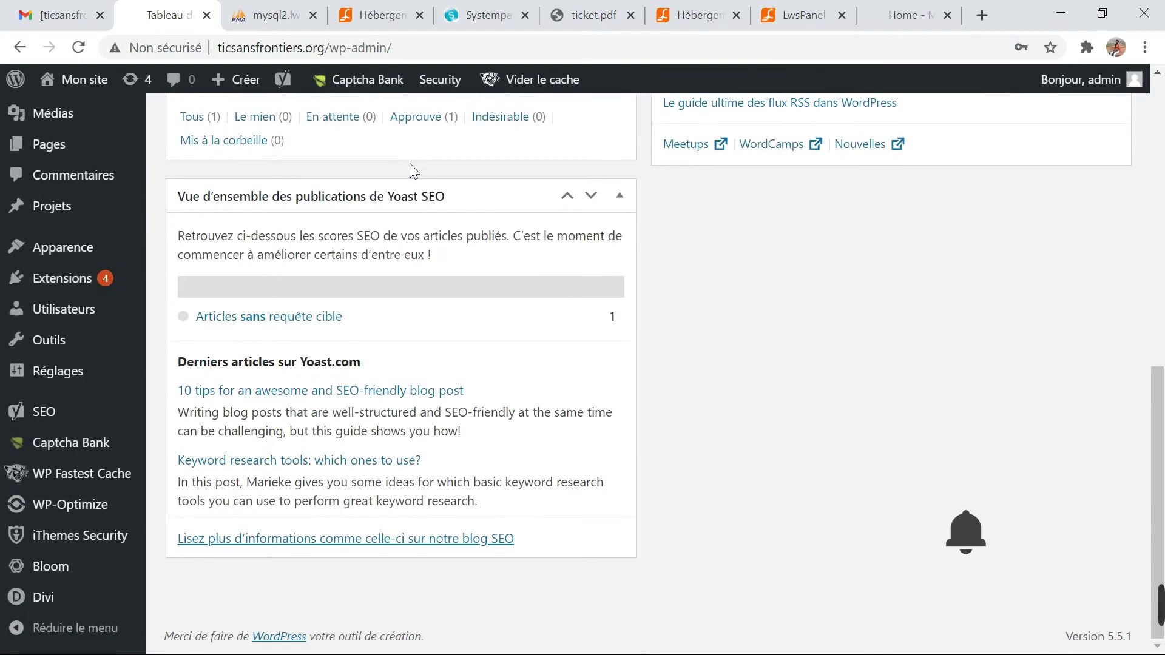
pyautogui.scroll(8, 409, 162)
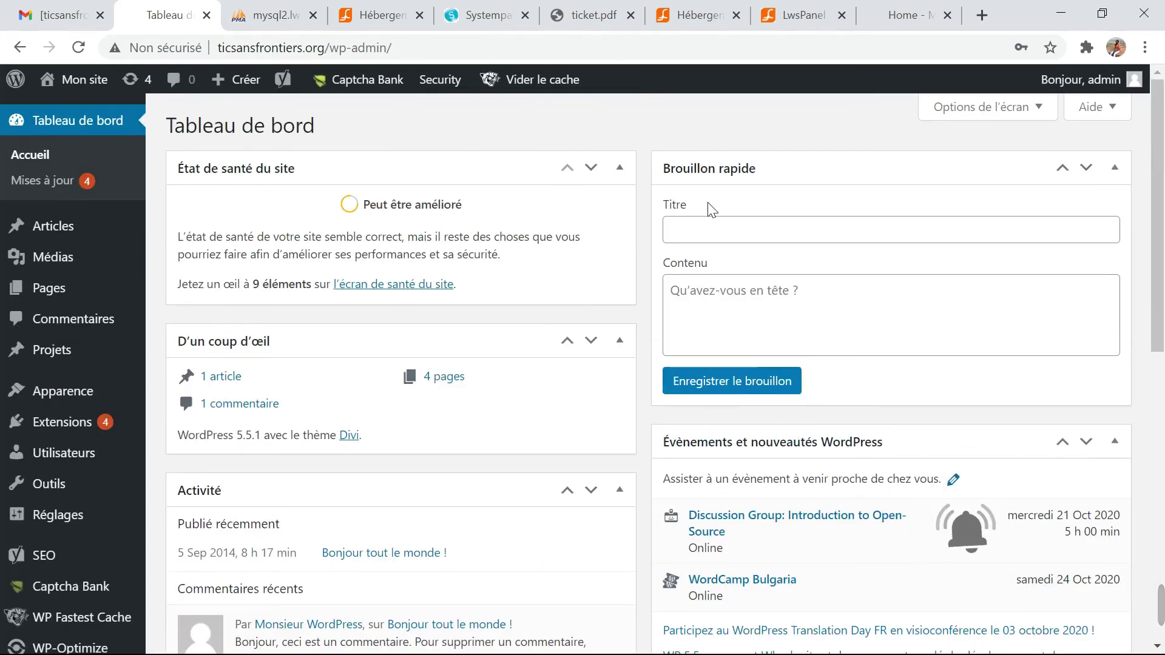
pyautogui.click(904, 16)
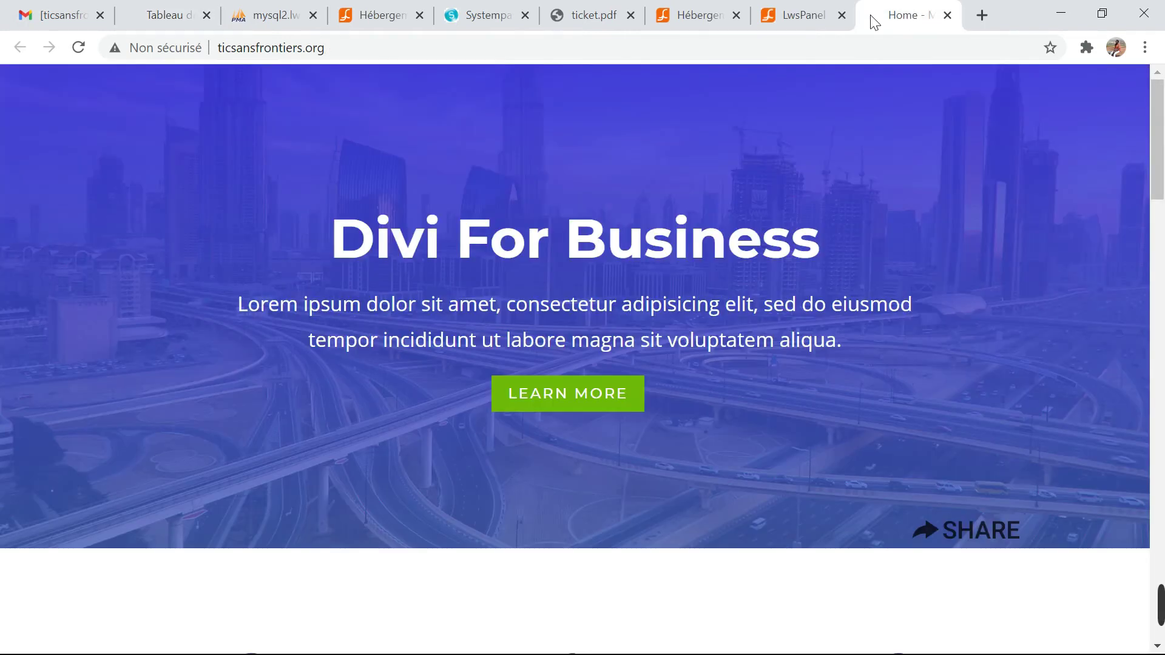
pyautogui.click(160, 15)
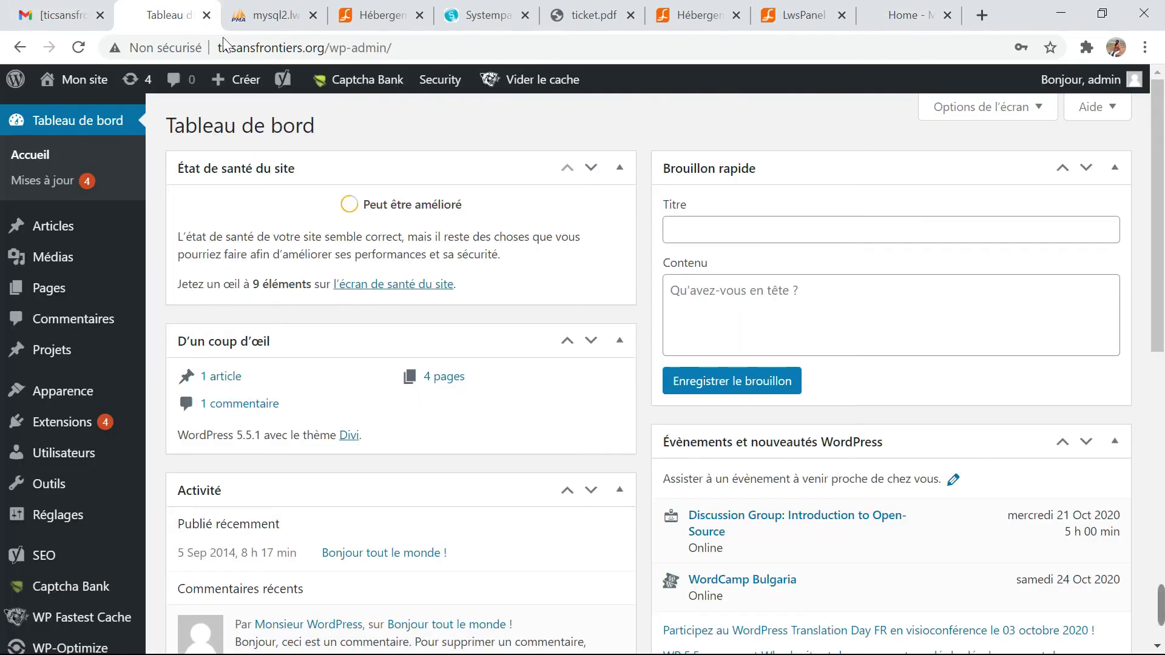
# - Return to the Gmail inbox and open the LWS client-area connection notification
pyautogui.click(60, 15)
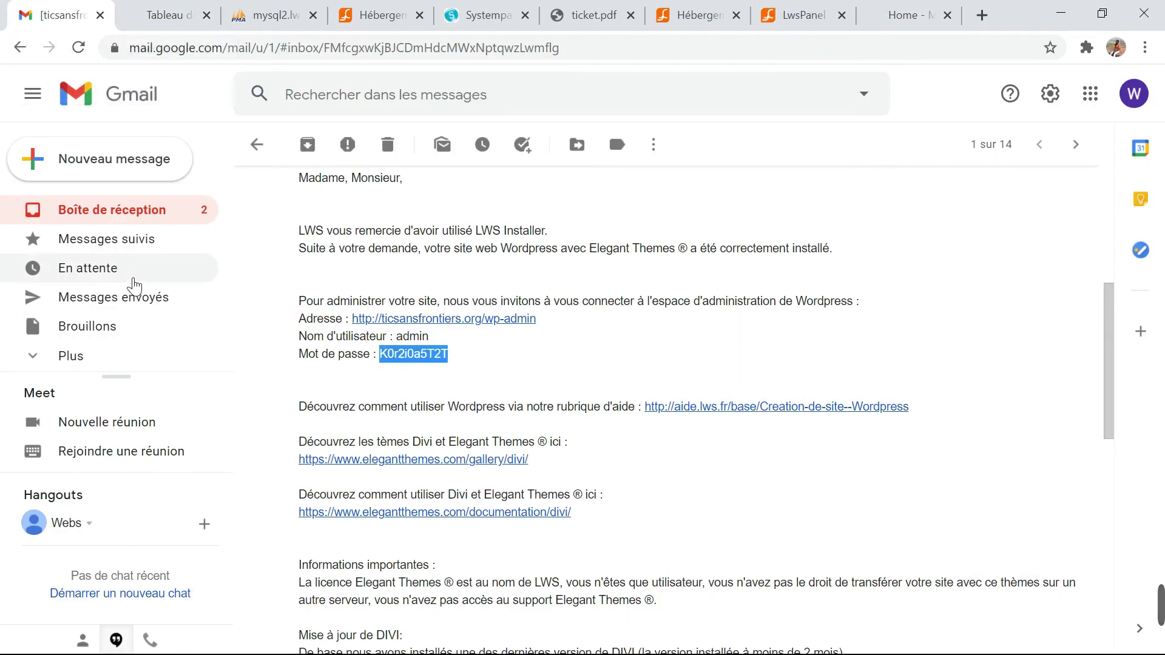
pyautogui.click(155, 213)
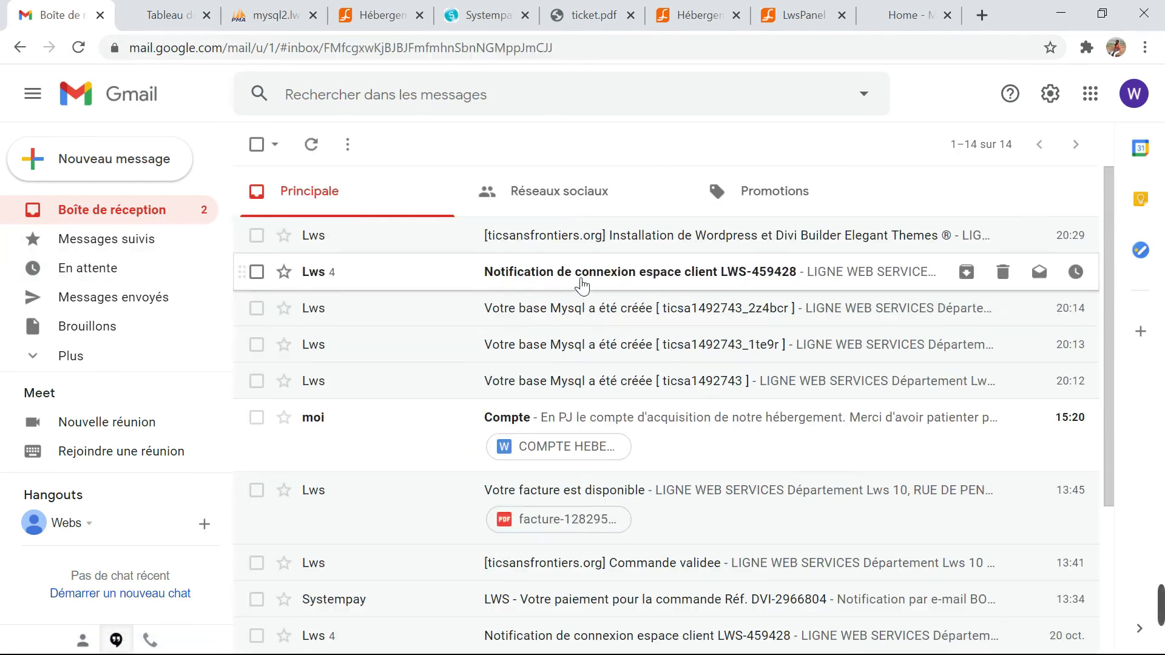
pyautogui.click(583, 285)
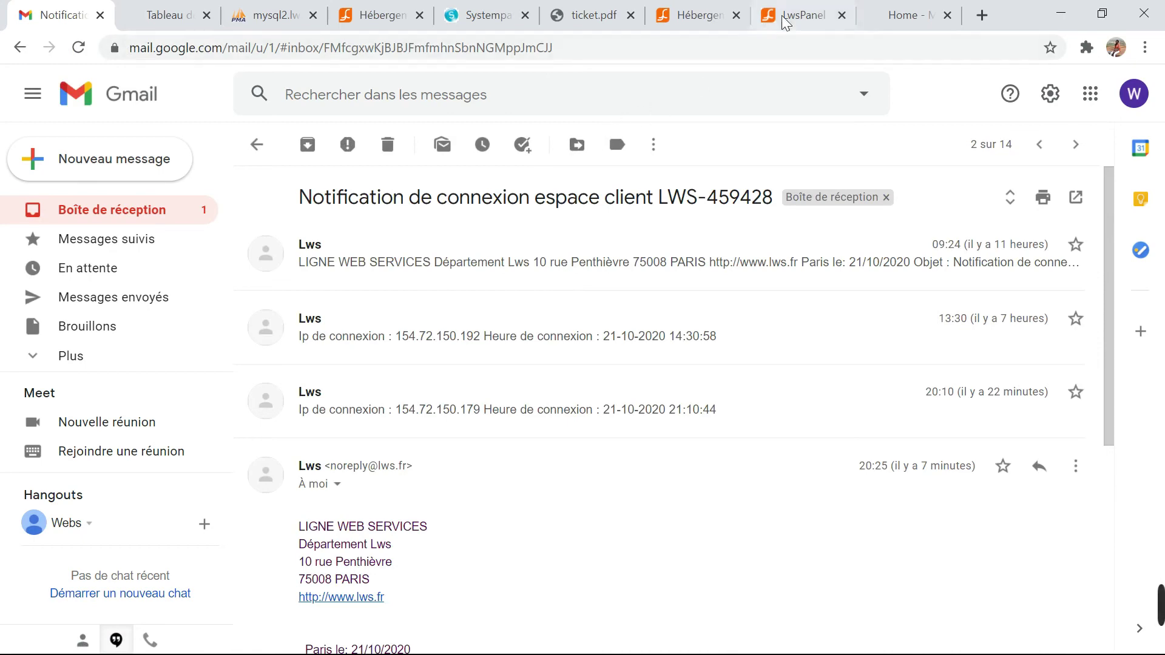
# - Return to the public ticsansfrontiers.org site and view its Divi For Business page again
pyautogui.click(910, 8)
pyautogui.scroll(-10, 553, 395)
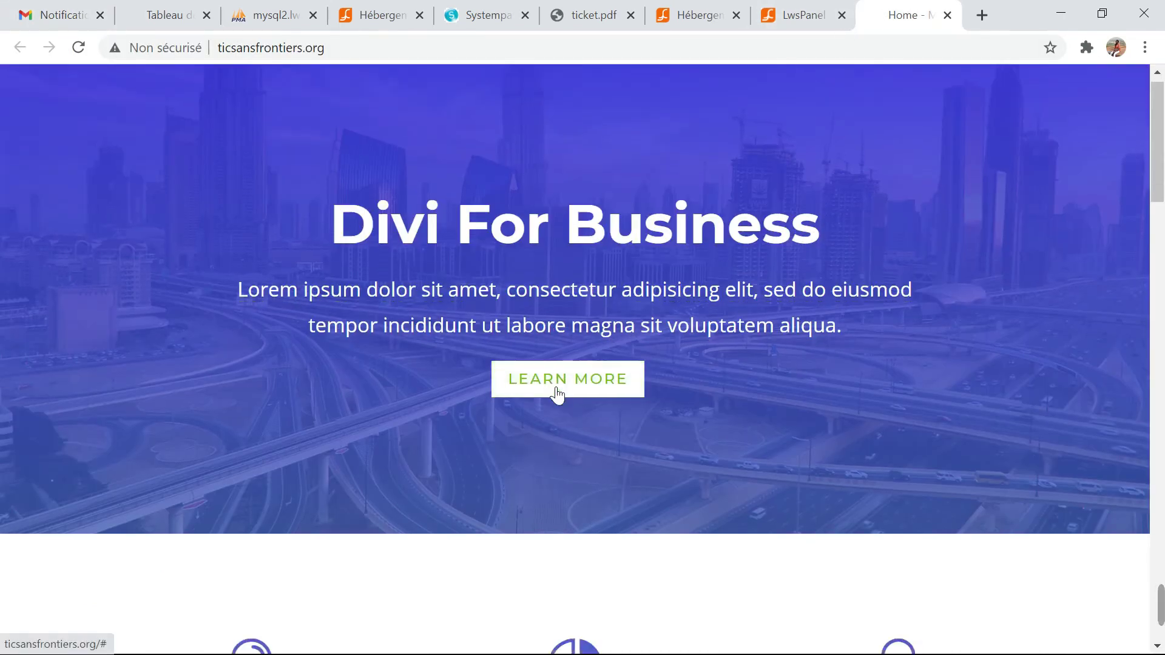
pyautogui.scroll(-15, 550, 387)
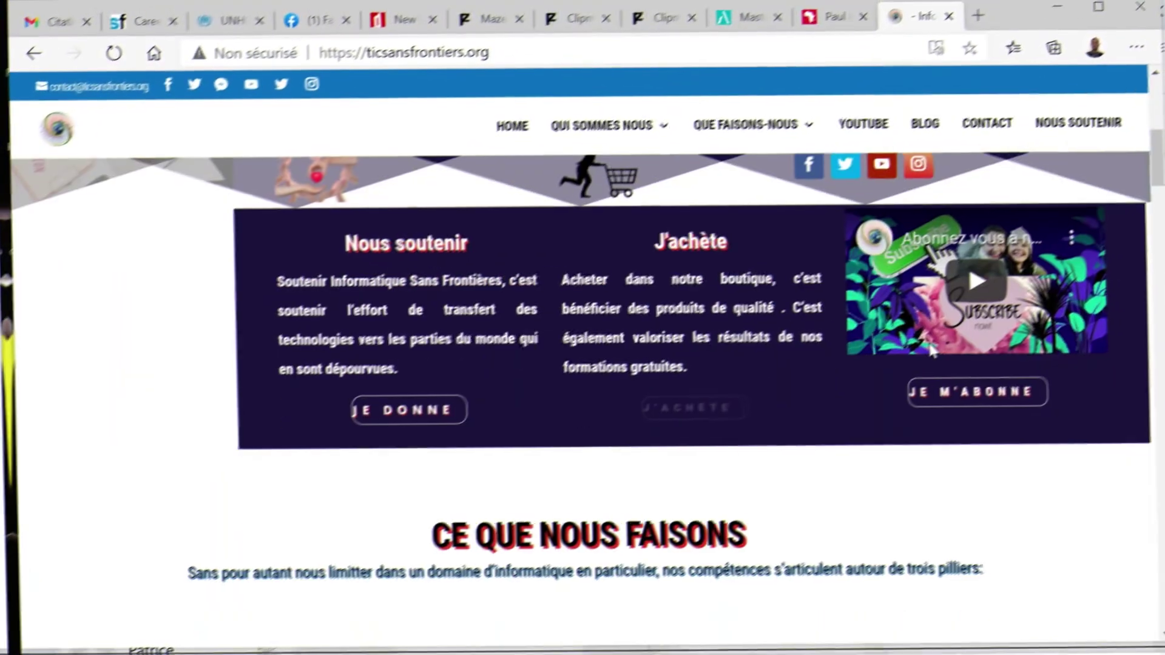
# - Examine the customised ticsansfrontiers.org home page, from its services and recent projects to the partner testimonials and newsletter articles
pyautogui.scroll(-15, 920, 350)
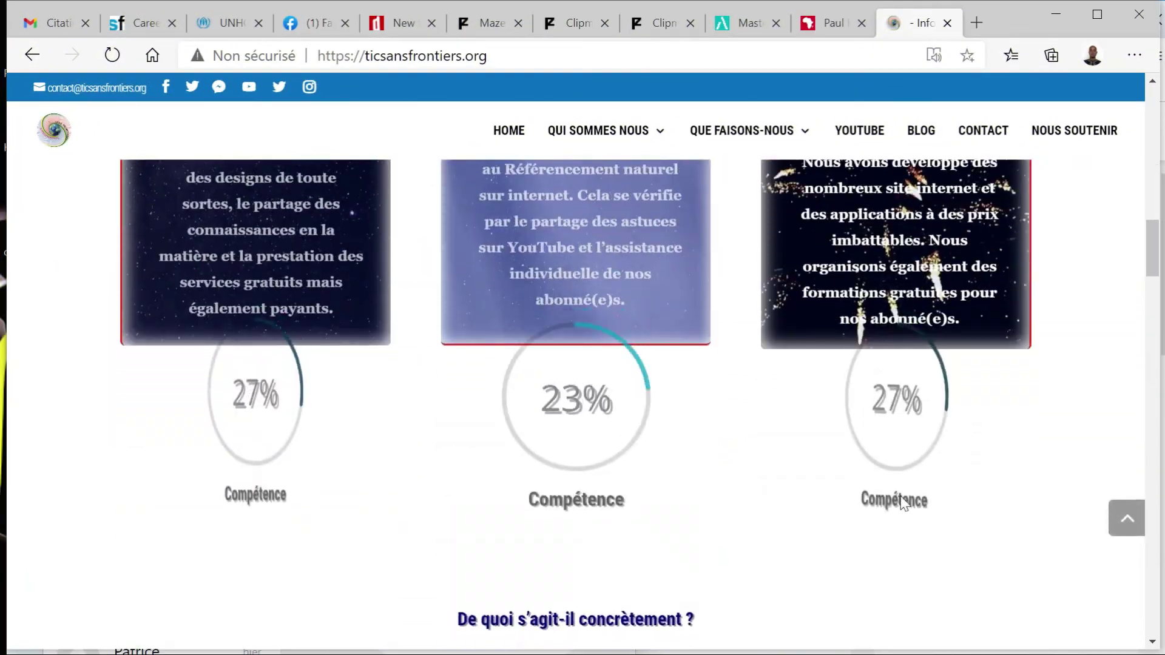
pyautogui.scroll(-12, 904, 504)
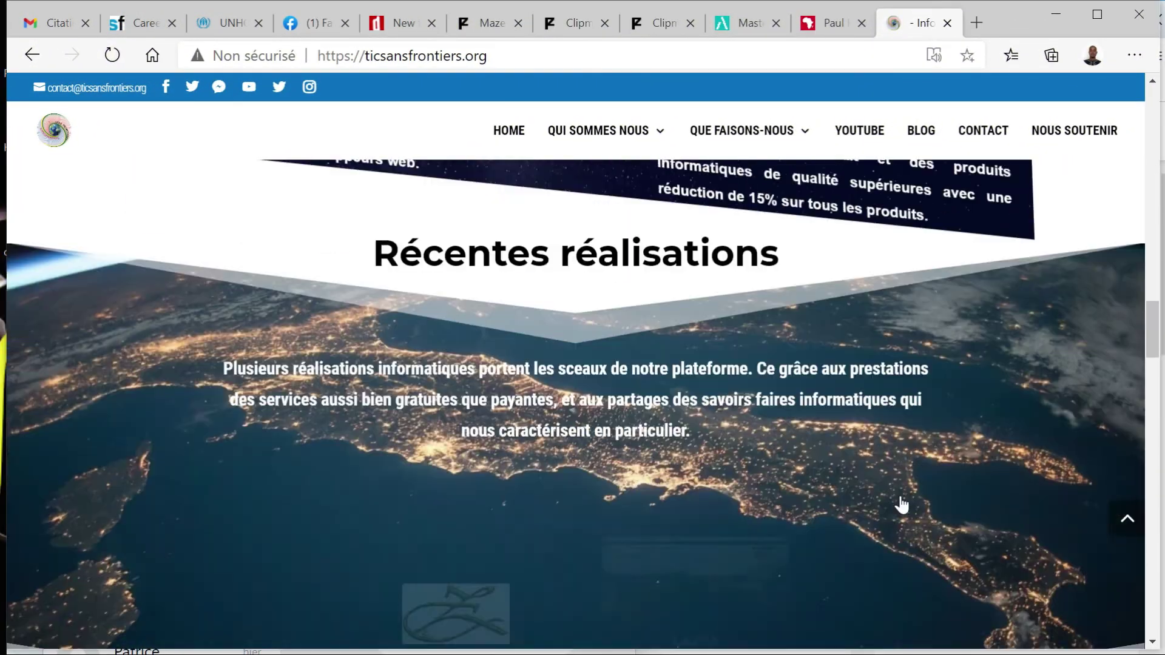
pyautogui.scroll(-20, 905, 504)
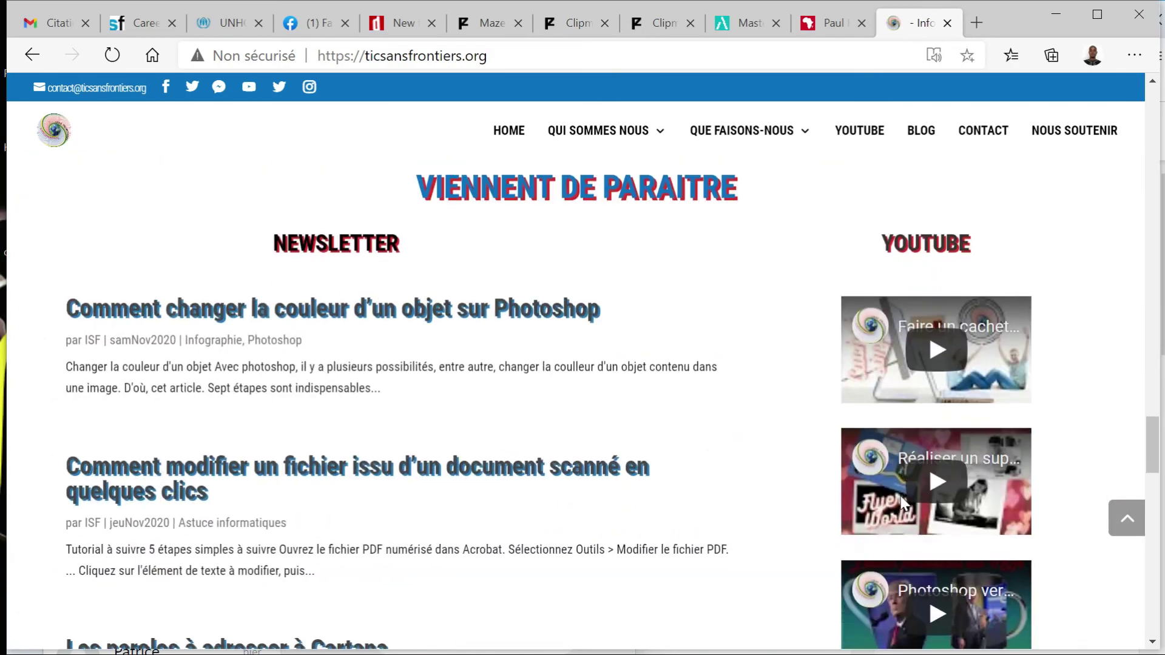
pyautogui.scroll(-4, 904, 504)
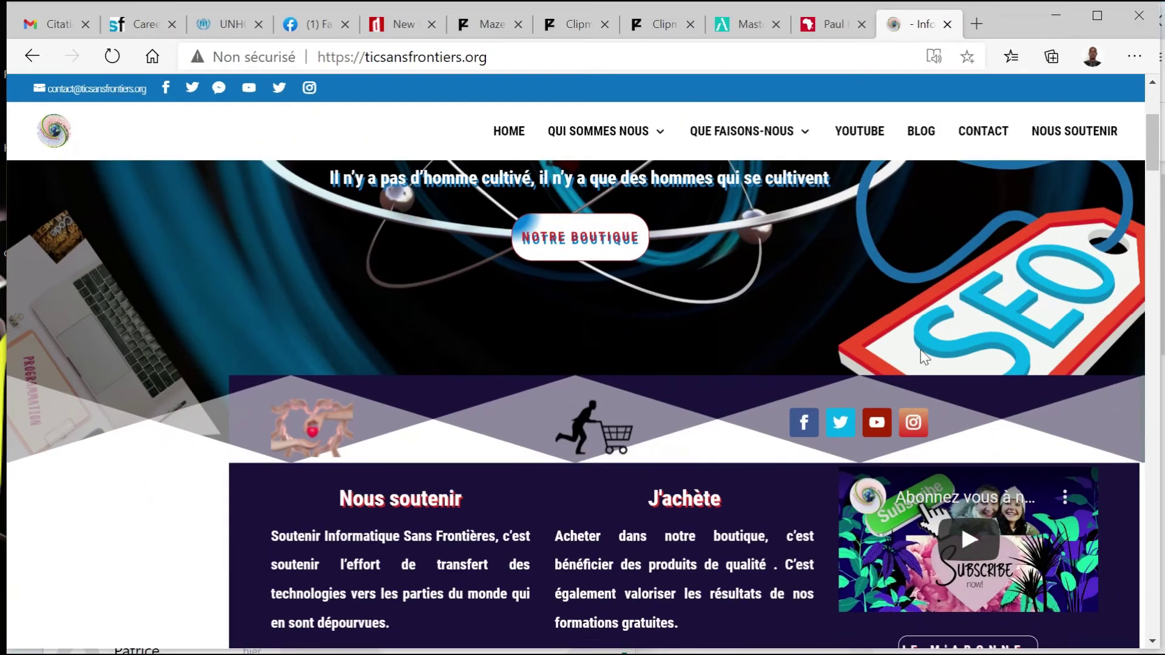
pyautogui.scroll(-4, 920, 351)
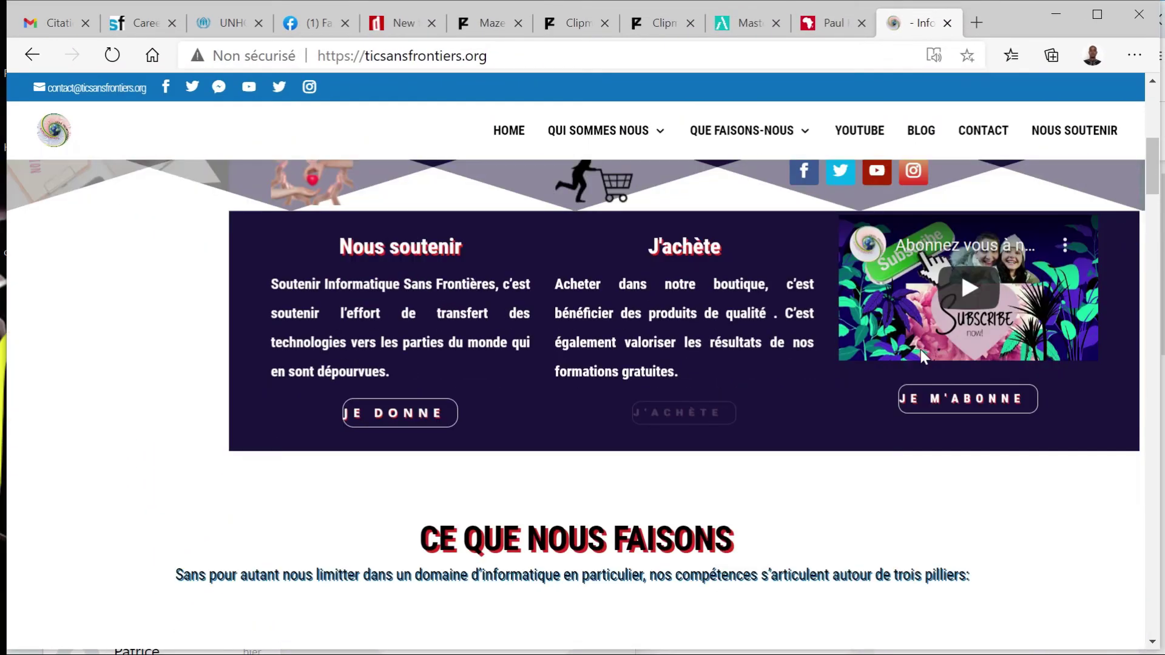
pyautogui.scroll(-5, 899, 501)
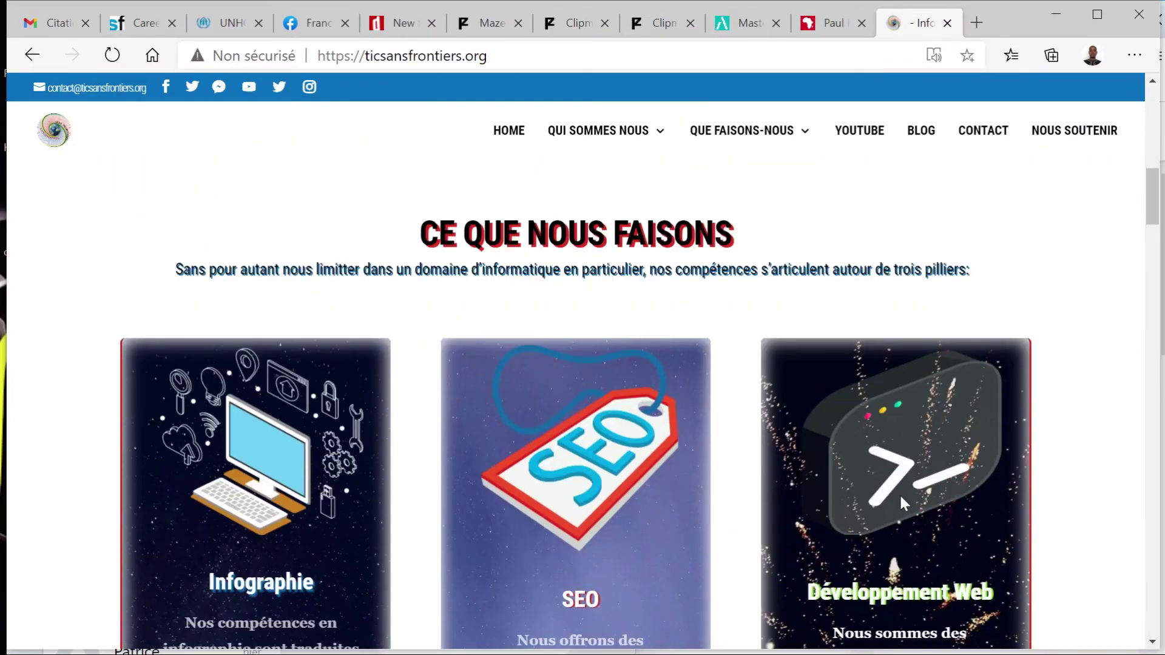
pyautogui.scroll(-12, 900, 494)
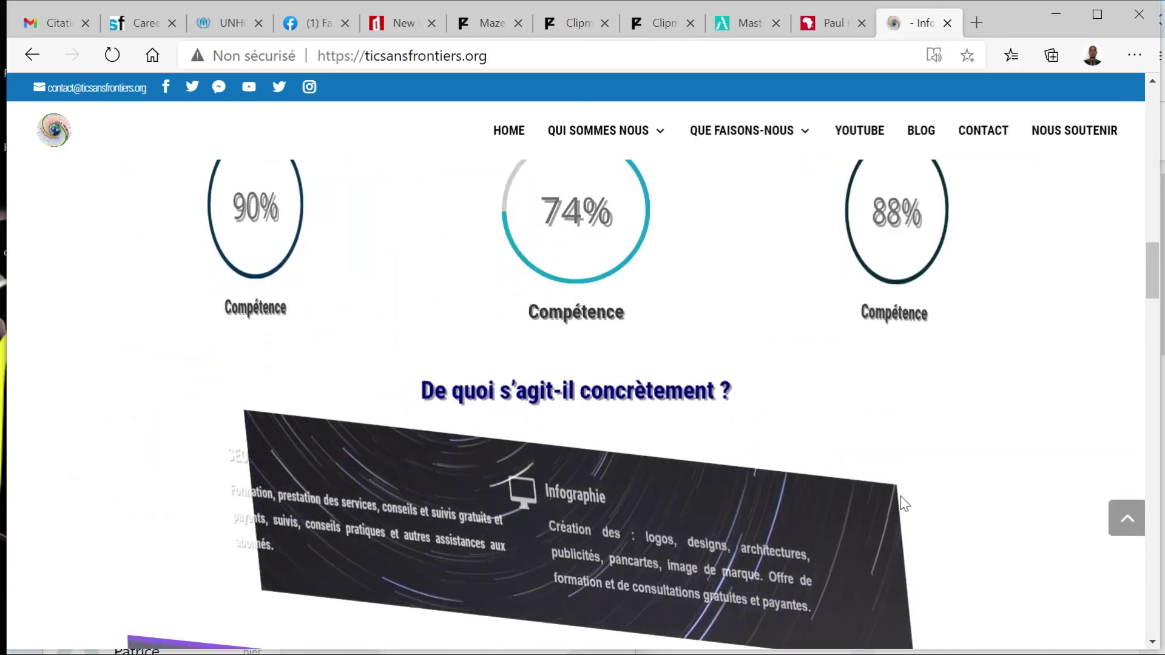
pyautogui.scroll(-7, 900, 498)
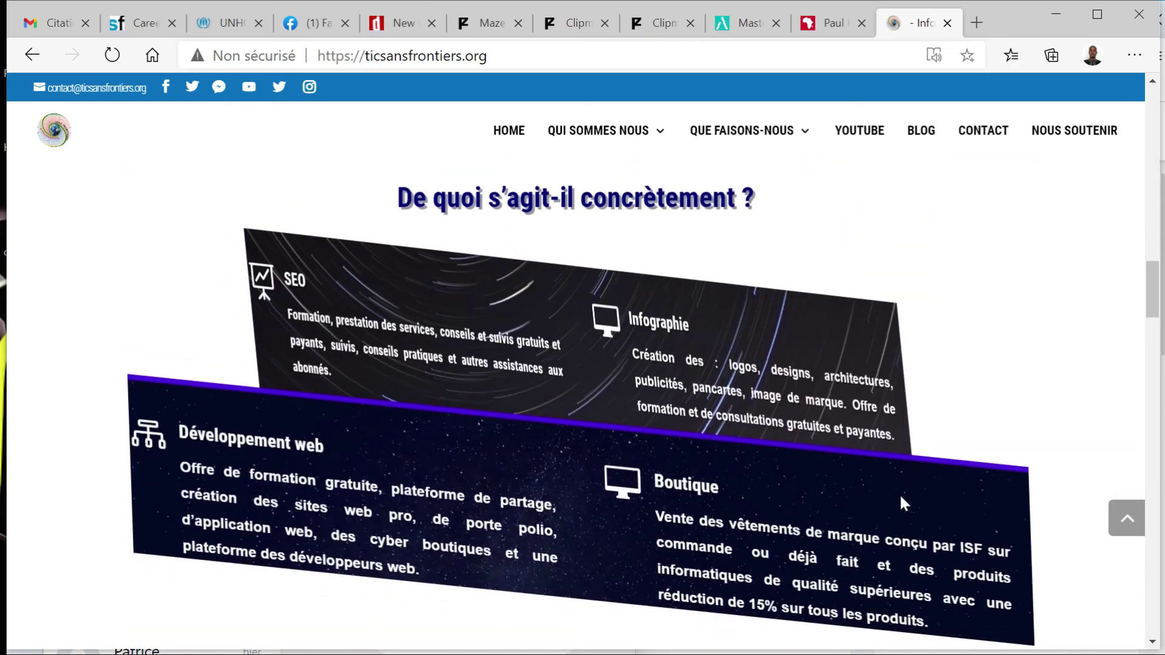
pyautogui.scroll(-5, 901, 502)
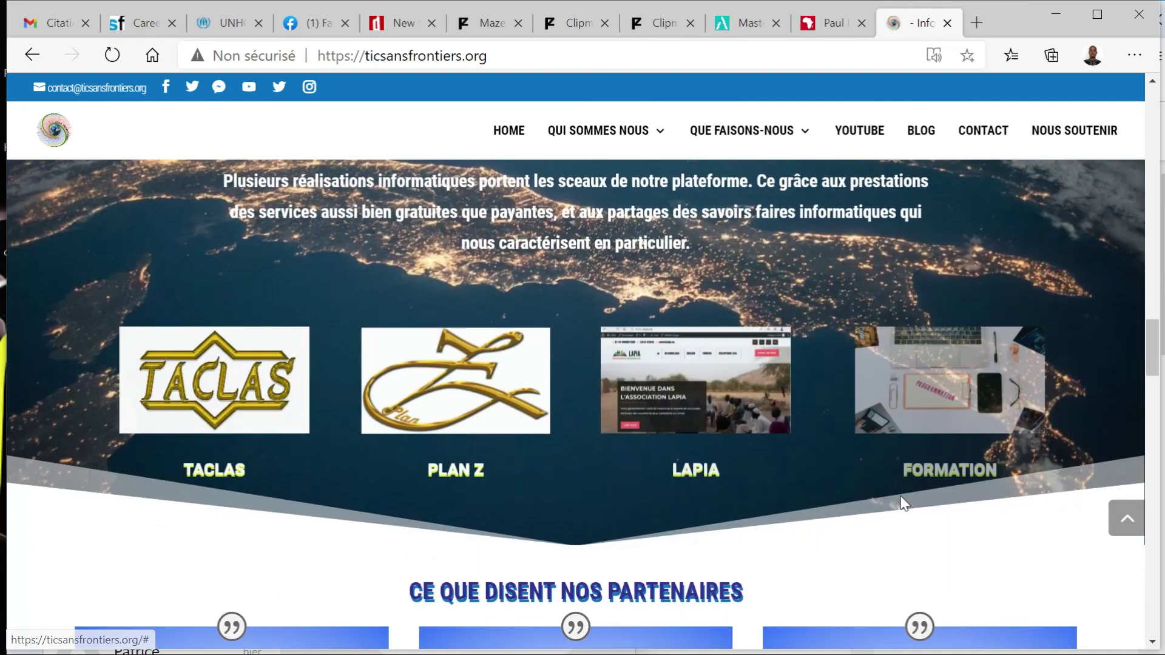
pyautogui.scroll(-12, 902, 500)
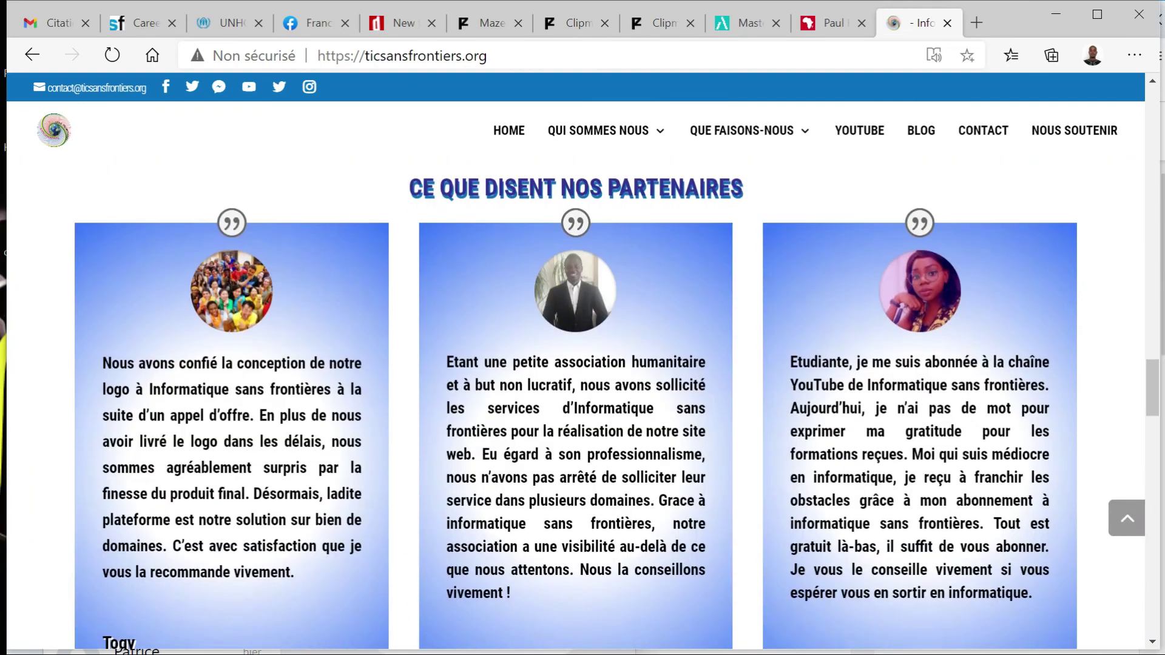
pyautogui.scroll(-10, 901, 496)
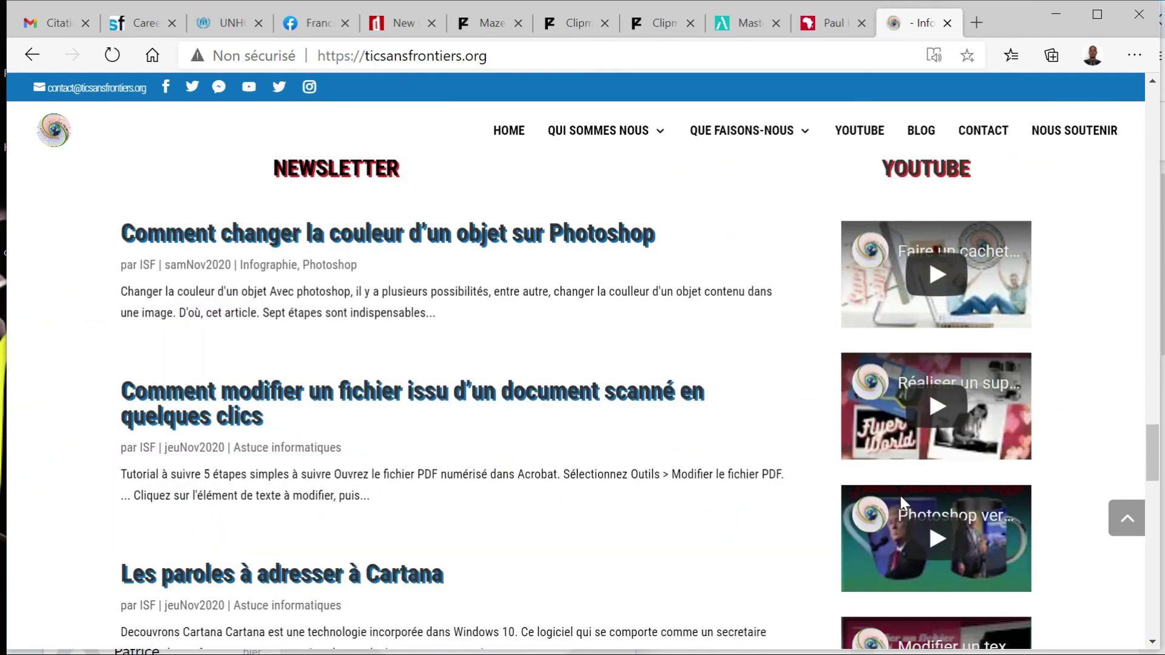
pyautogui.scroll(-3, 902, 503)
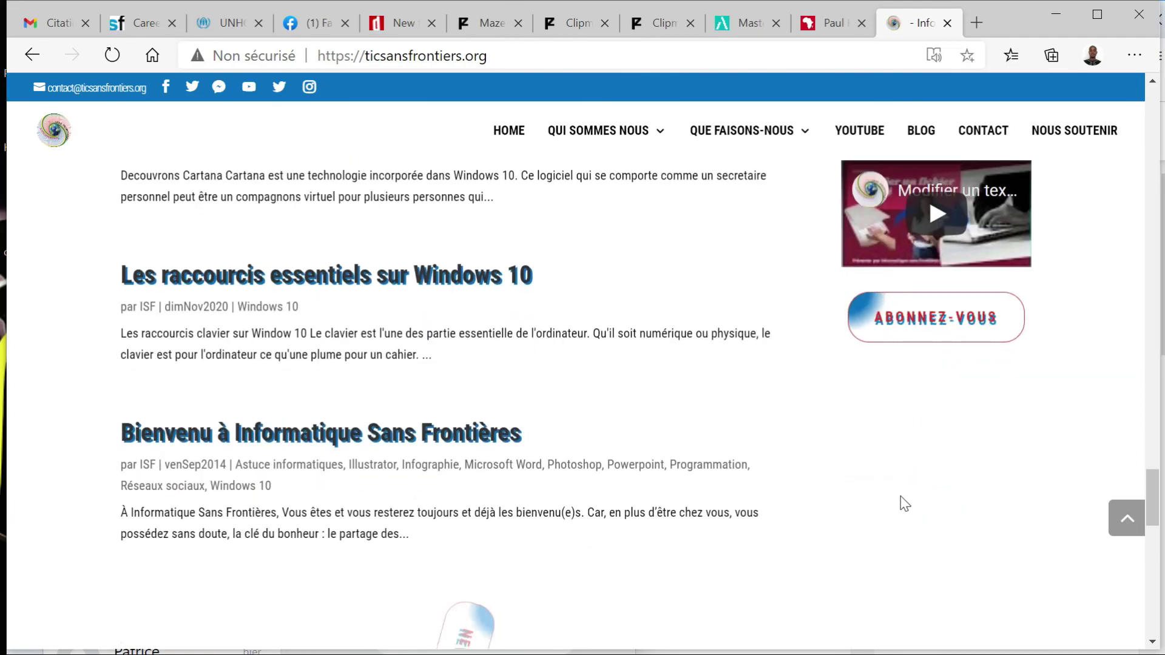